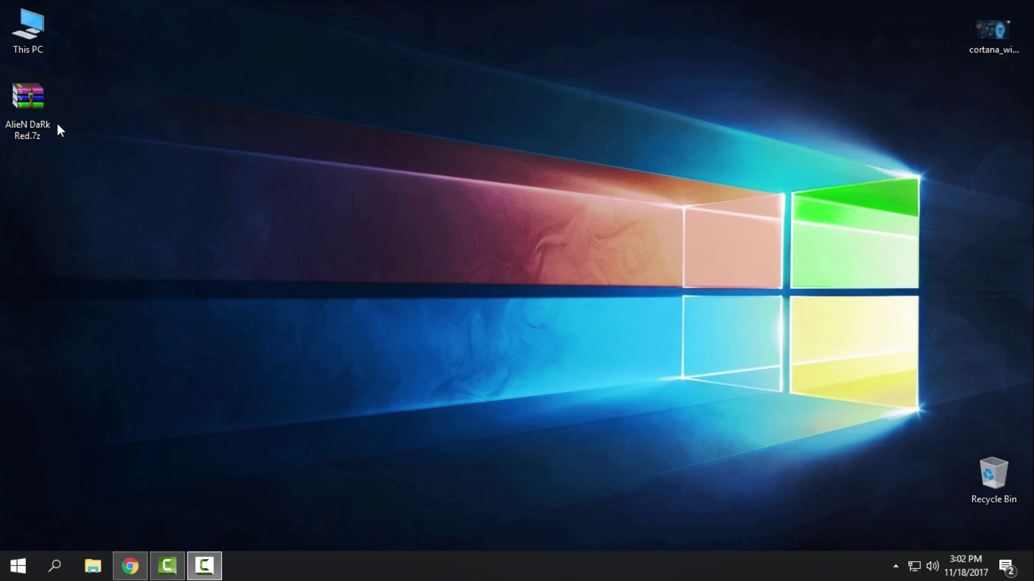
Extract AlieN DaRk Red.7z to an AlieN DaRk Red folder with WinRAR's Extract to option
right_click(48, 99)
left_click(98, 195)
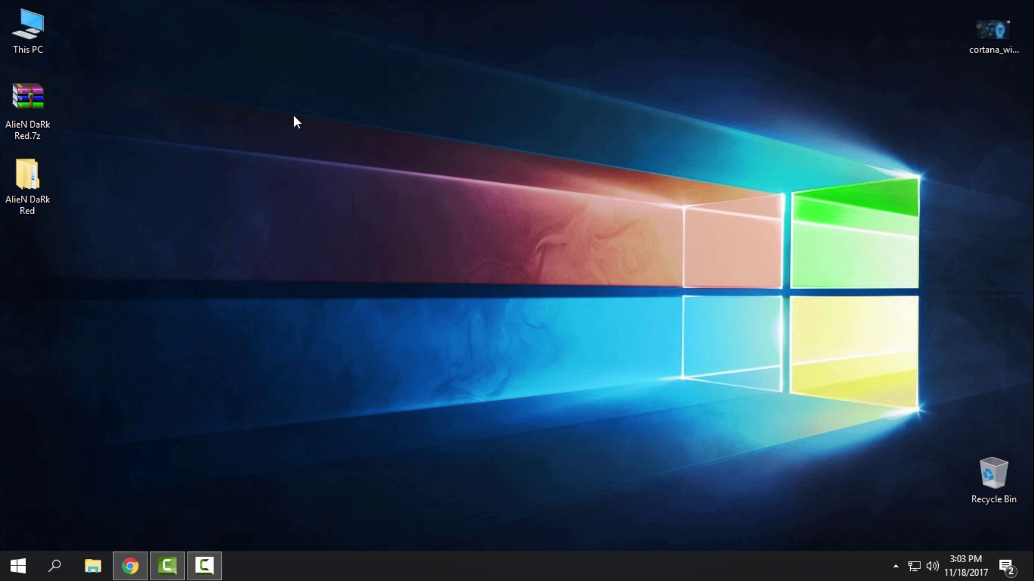
Copy the AlieN DaRk Red theme folder and its .theme file from the extracted folder
double_click(14, 185)
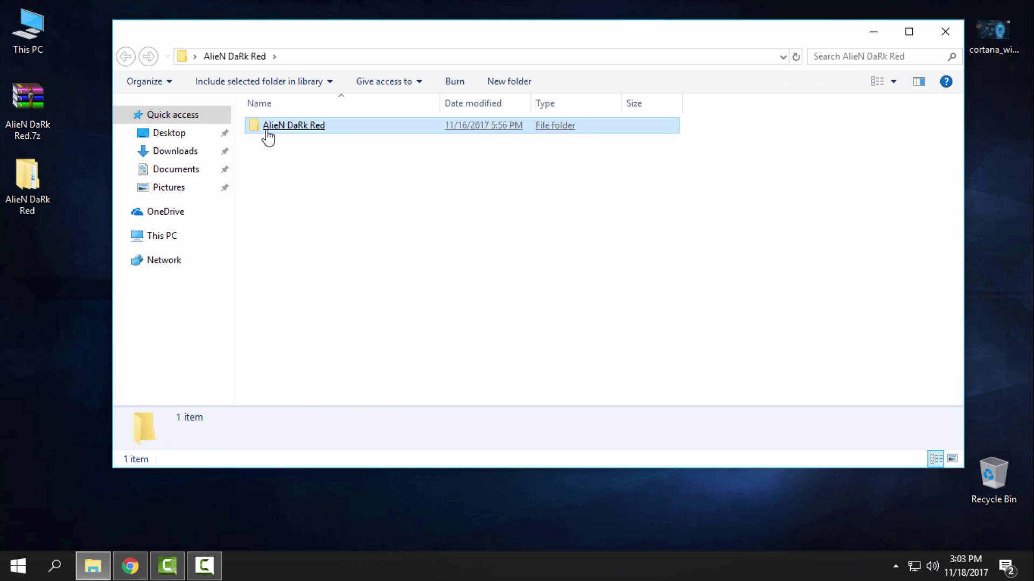
double_click(267, 138)
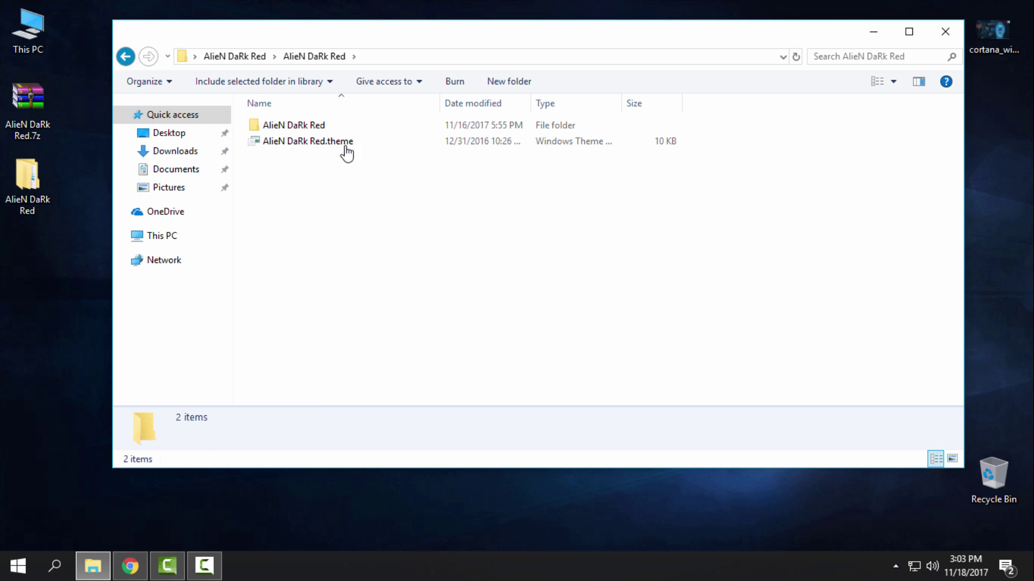
double_click(328, 127)
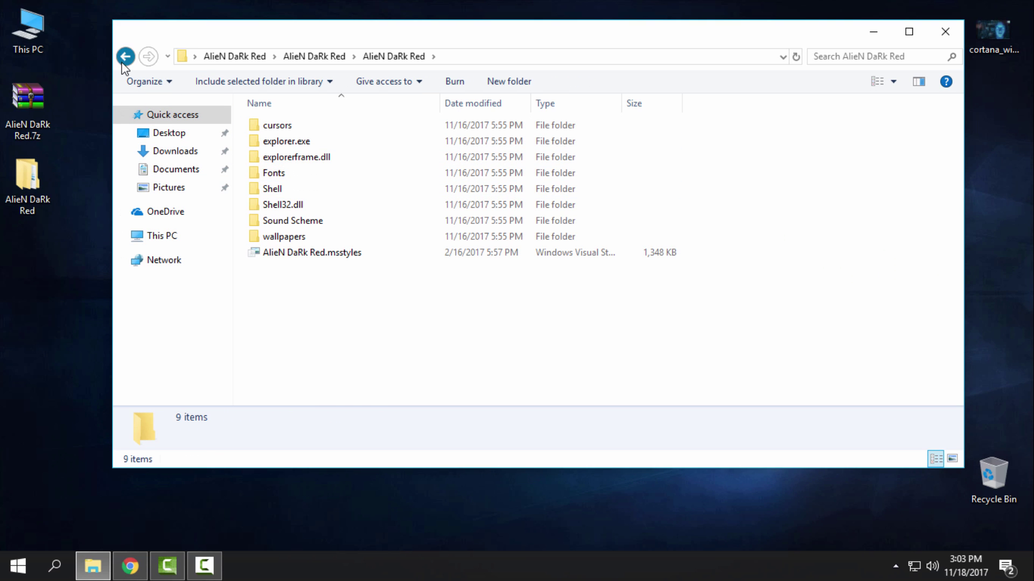
left_click(126, 57)
left_click_drag(284, 166, 390, 132)
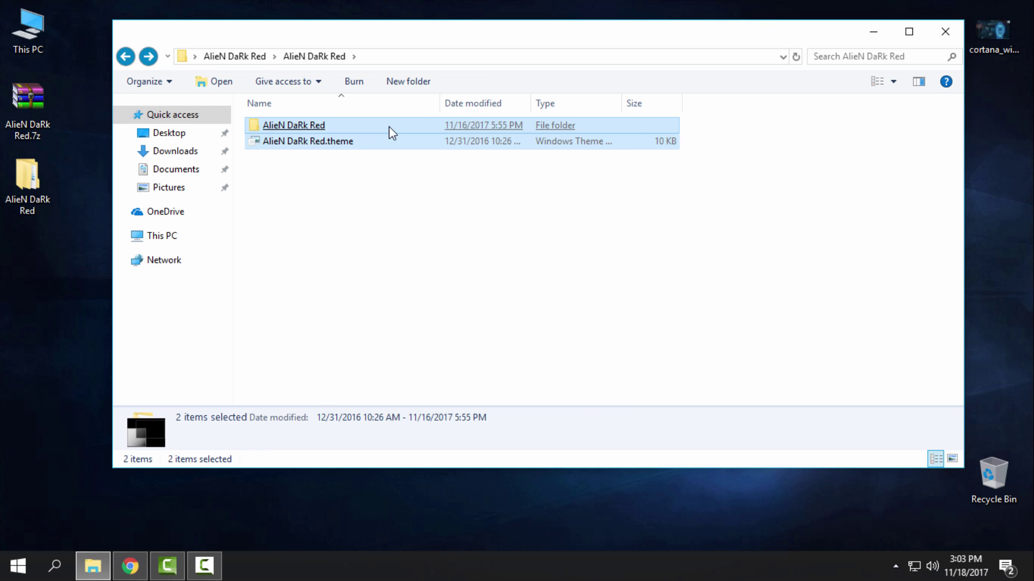
right_click(388, 131)
left_click(446, 354)
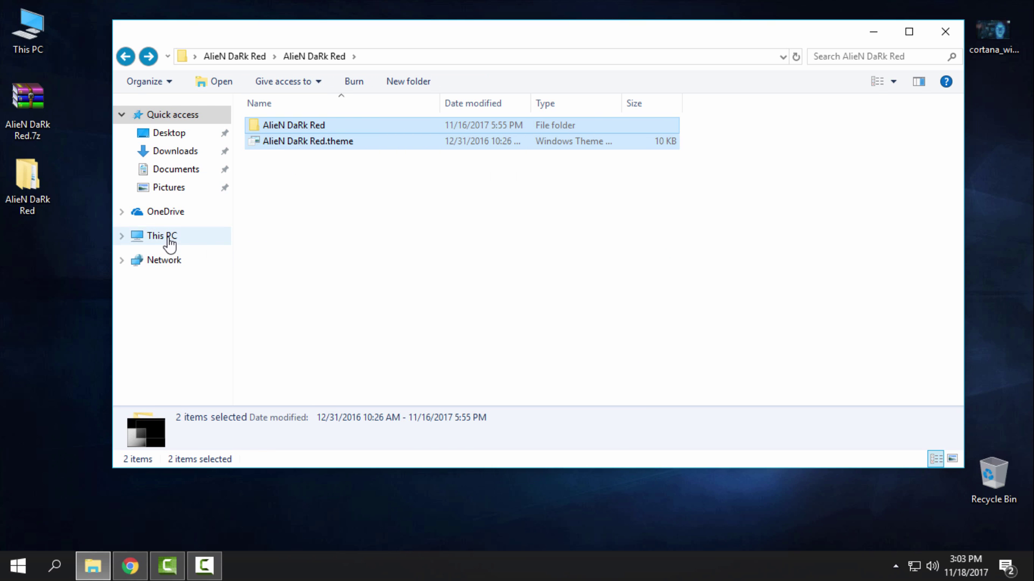
Navigate to C:\Windows\Resources\Themes in a maximized Explorer window
left_click(161, 236)
left_click(909, 31)
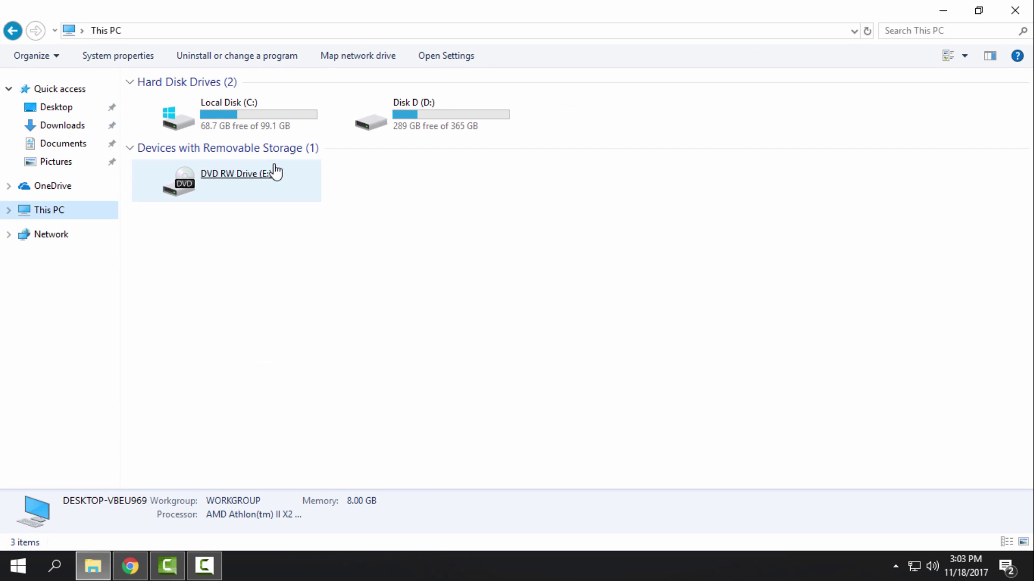
double_click(270, 123)
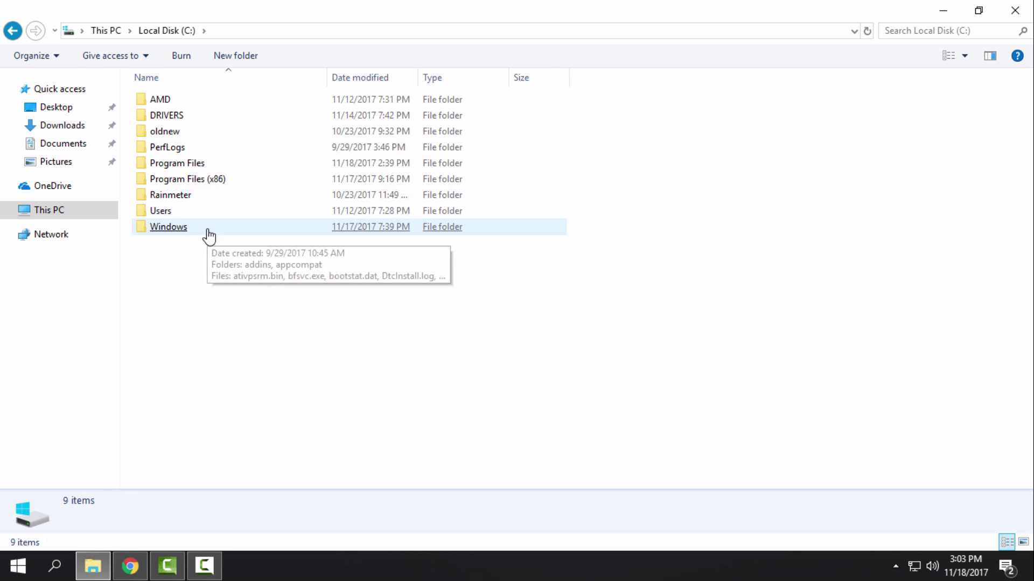
double_click(168, 227)
key("r")
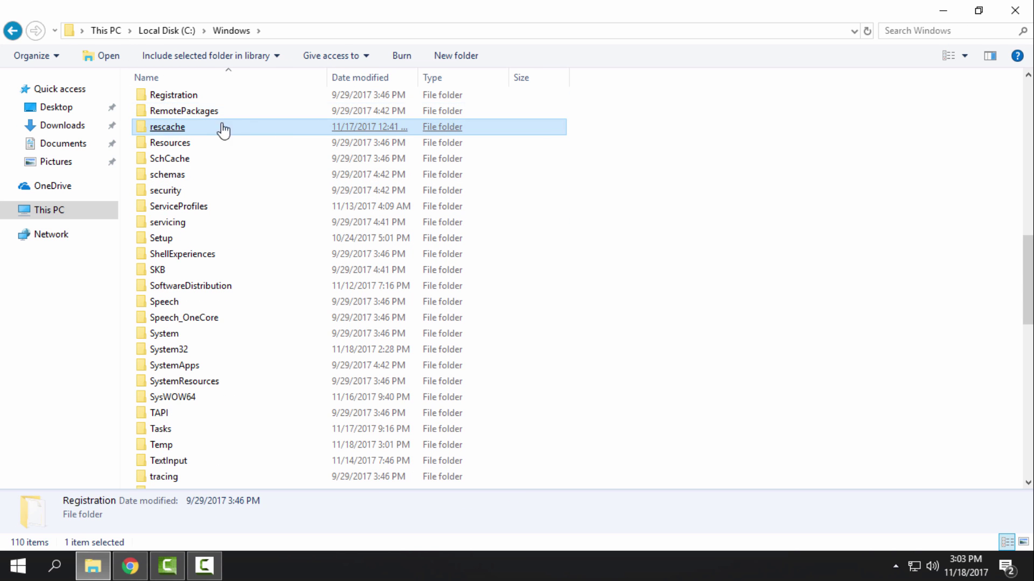
double_click(189, 143)
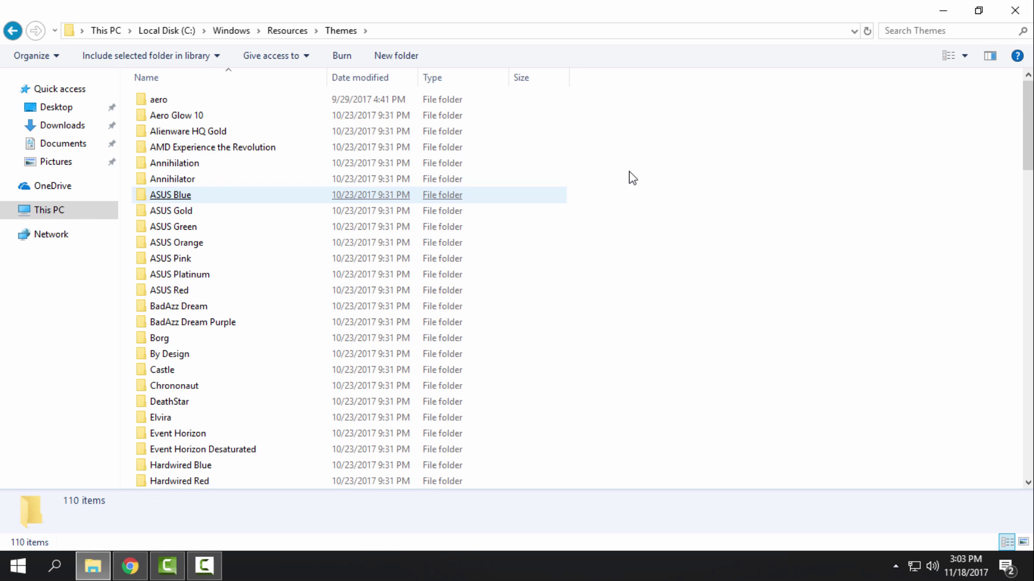
scroll(687, 203, "down", 2)
scroll(775, 250, "down", 6)
scroll(767, 258, "down", 5)
scroll(734, 218, "down", 2)
Paste the theme files into Themes, granting administrator permission for all items
right_click(731, 192)
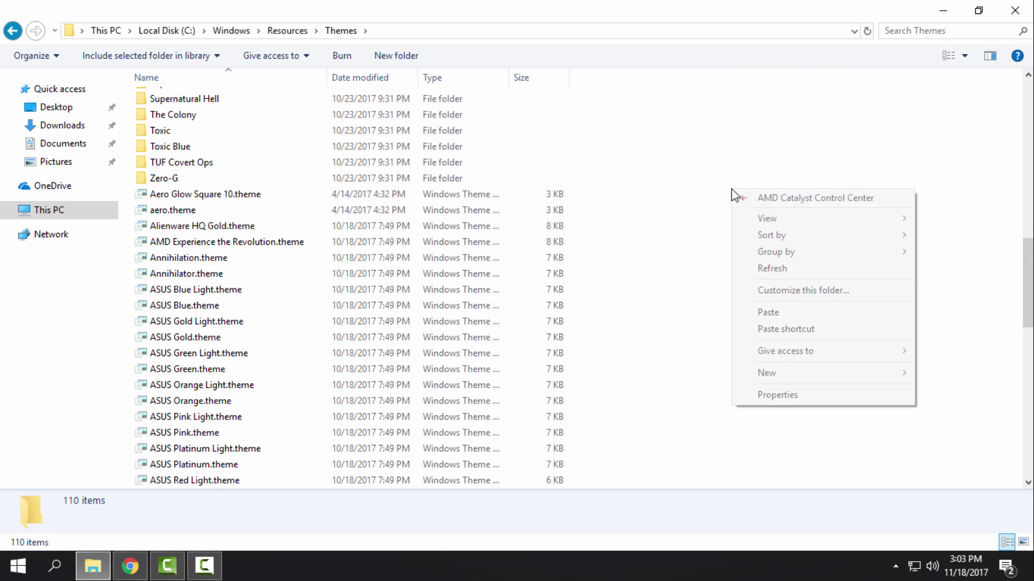
left_click(768, 312)
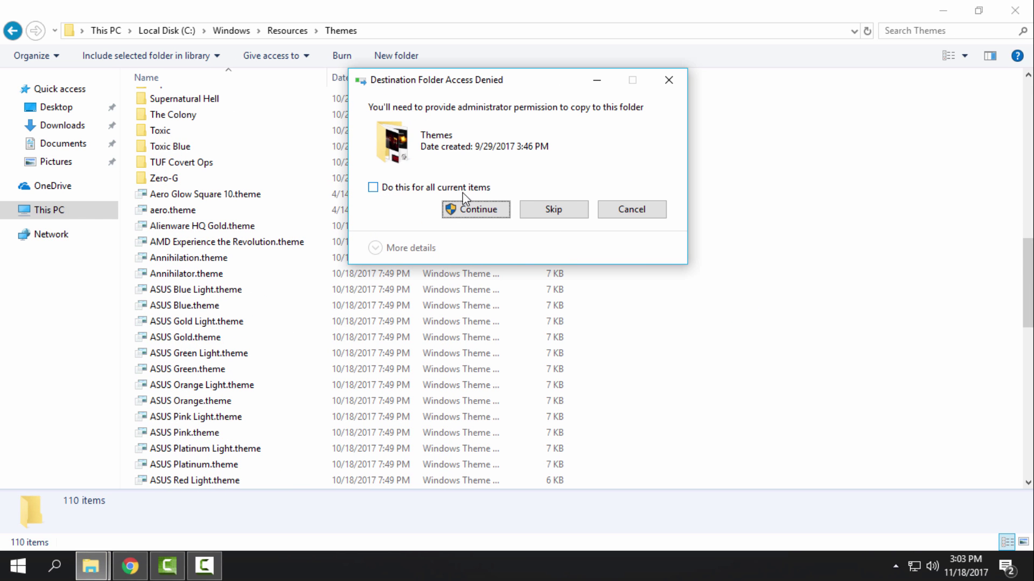
left_click(464, 188)
left_click(494, 210)
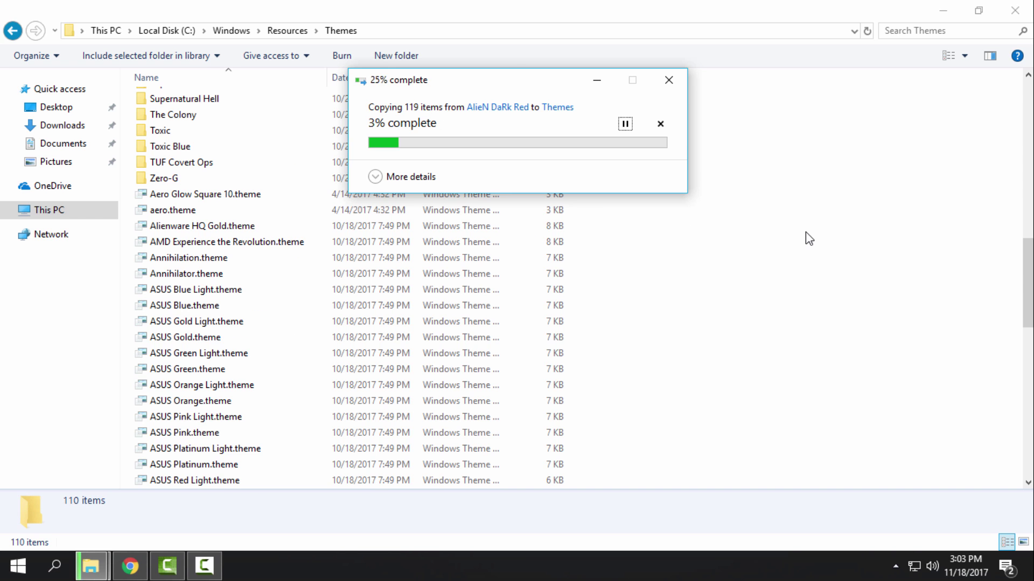
scroll(291, 347, "down", 1)
scroll(284, 328, "down", 4)
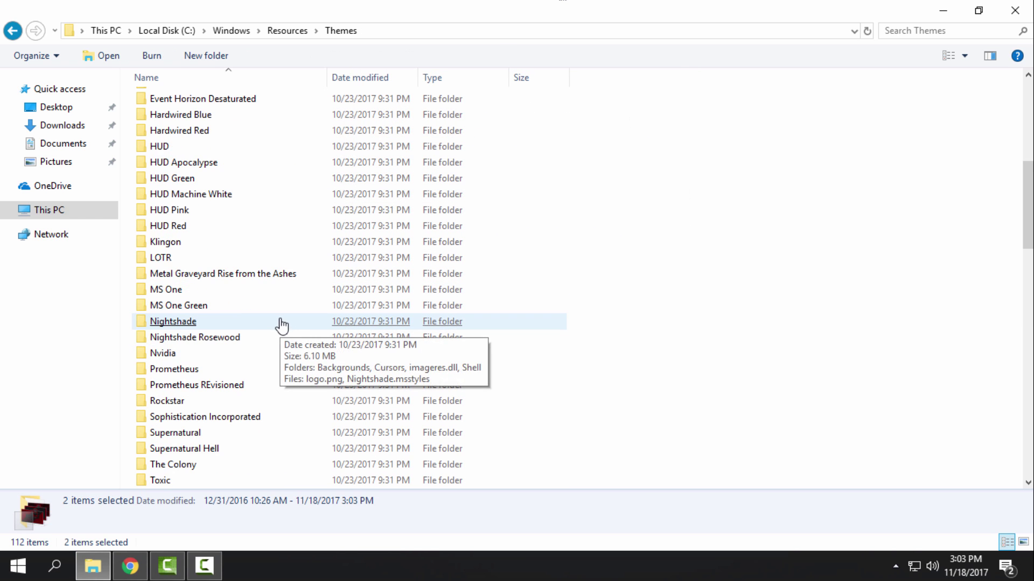
scroll(287, 332, "up", 8)
left_click(299, 338)
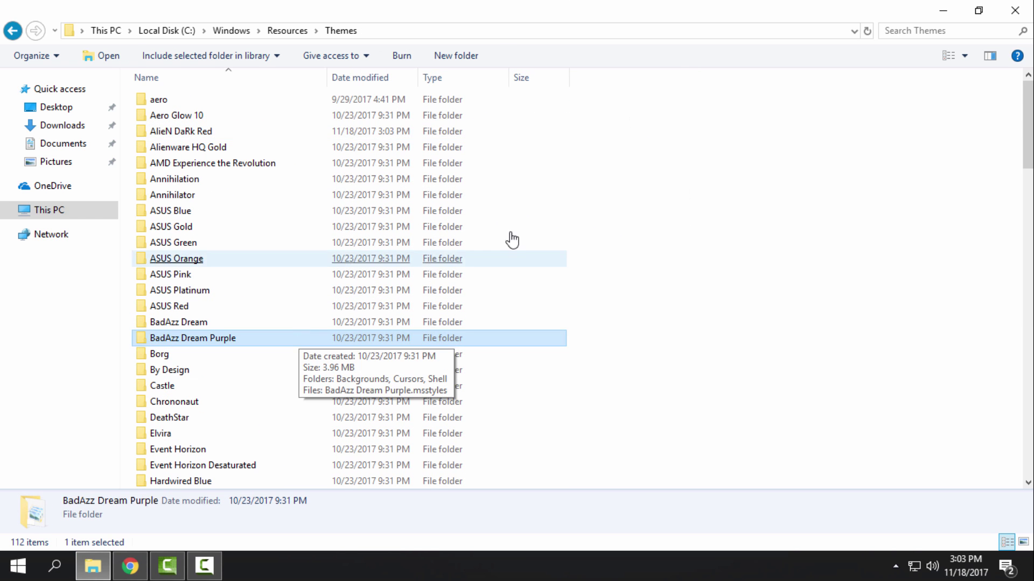
Close Explorer and open Personalize > Themes to reach the AlieN DaRk Red theme
left_click(1011, 18)
right_click(353, 217)
left_click(390, 412)
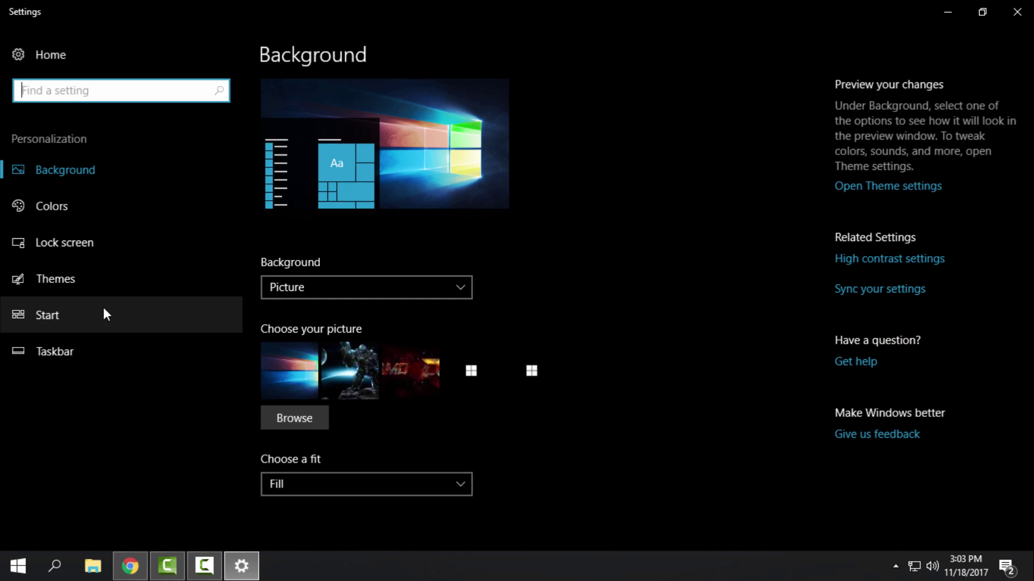
left_click(137, 292)
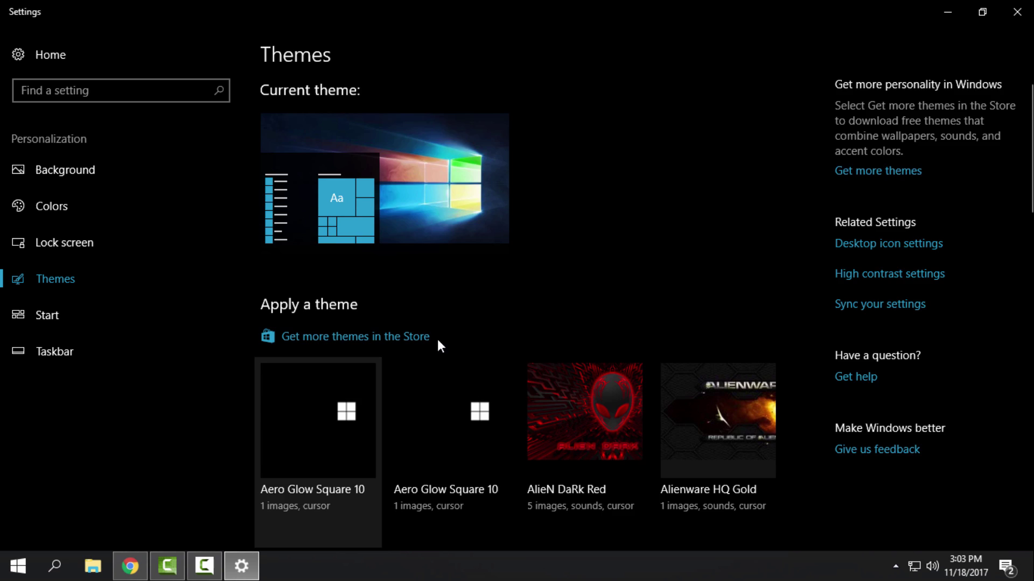
scroll(565, 324, "down", 3)
scroll(815, 316, "up", 2)
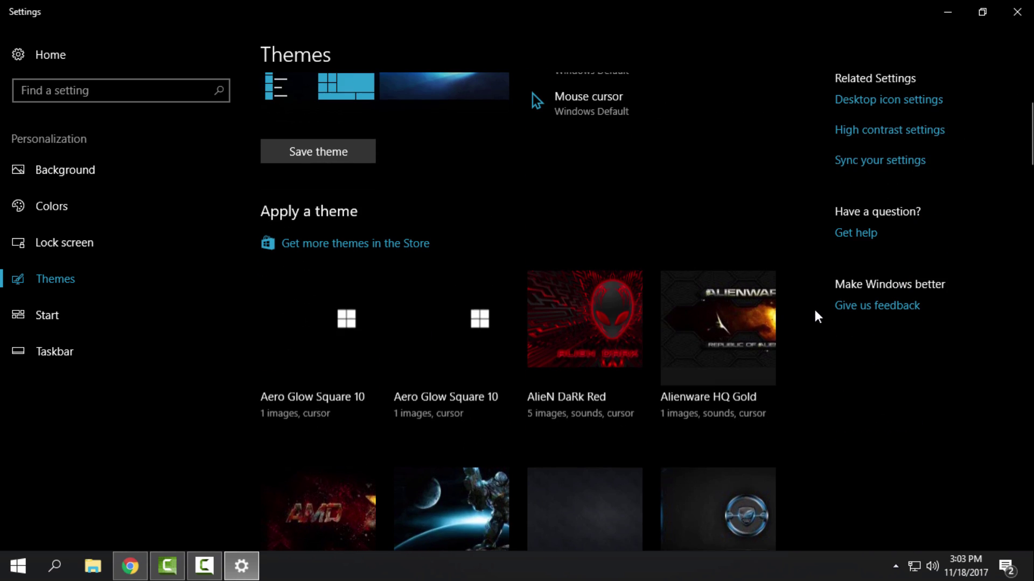
scroll(840, 339, "down", 3)
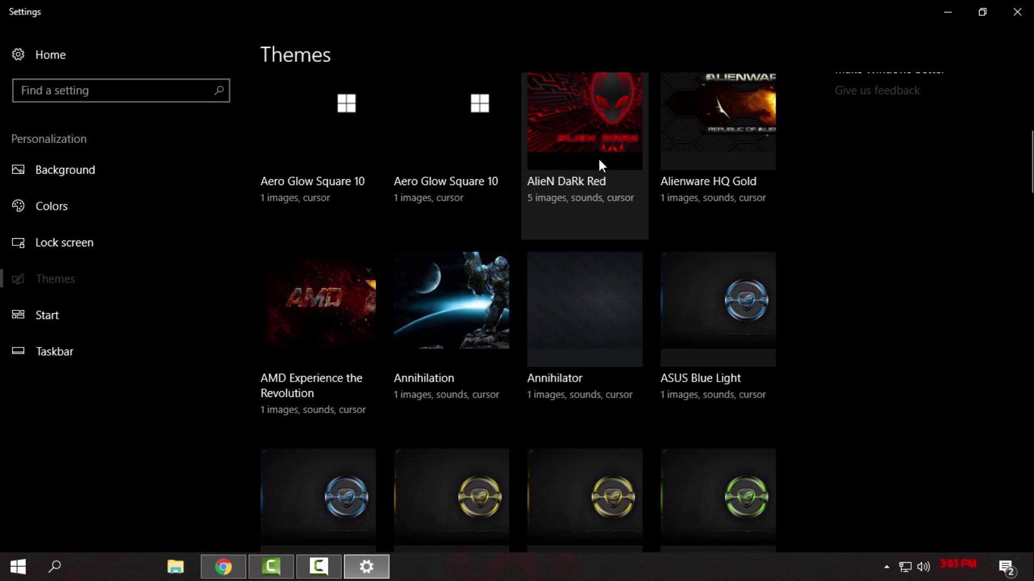
Close Settings, refresh the desktop, and preview the themed Start menu
left_click(1017, 11)
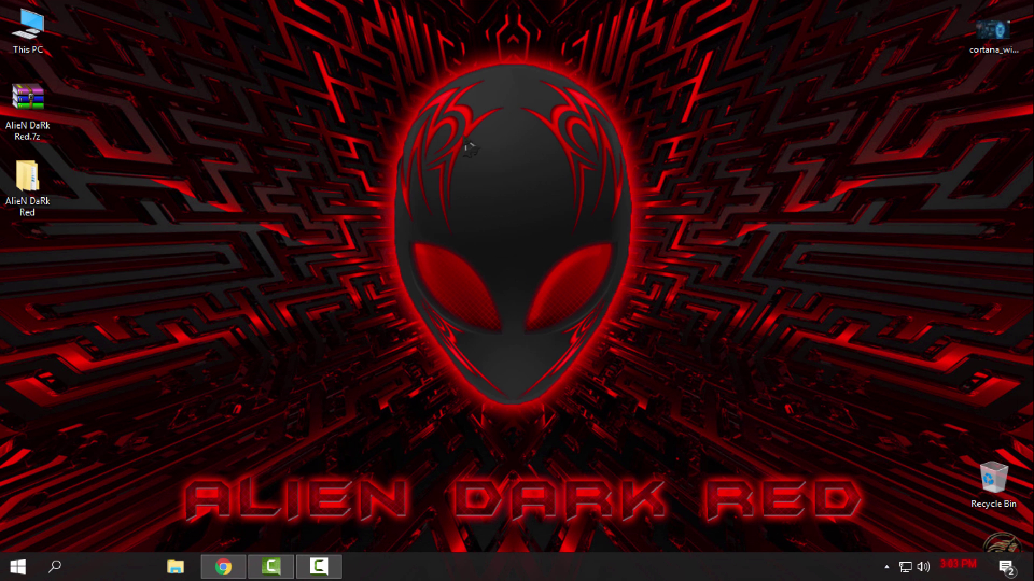
right_click(437, 138)
left_click(483, 214)
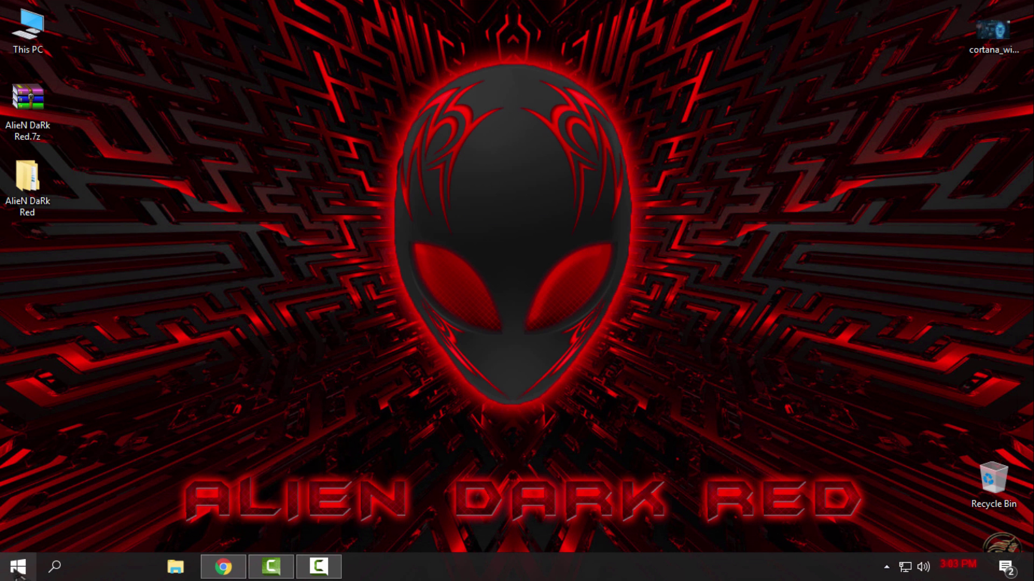
left_click(18, 567)
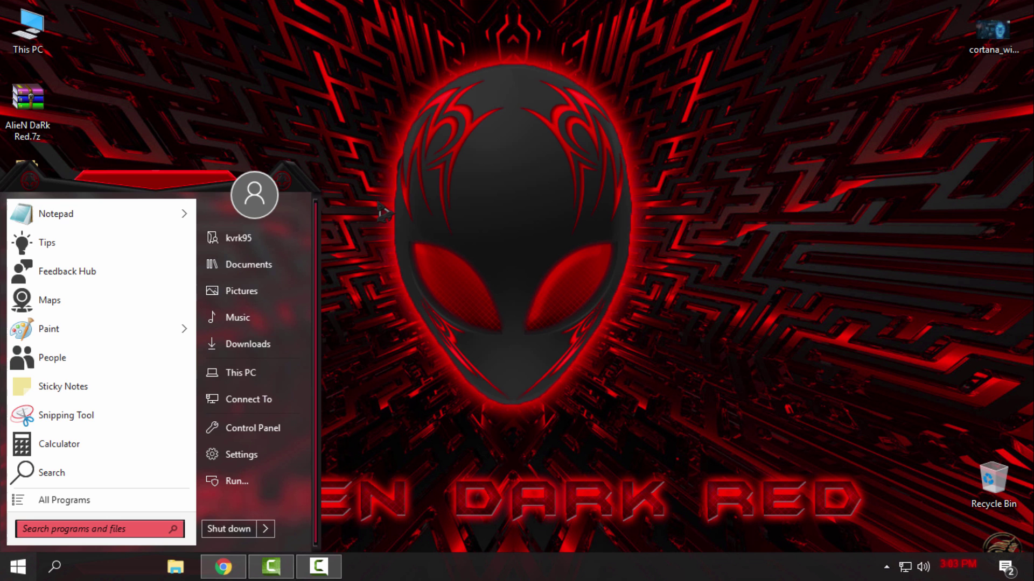
key("super")
key("super")
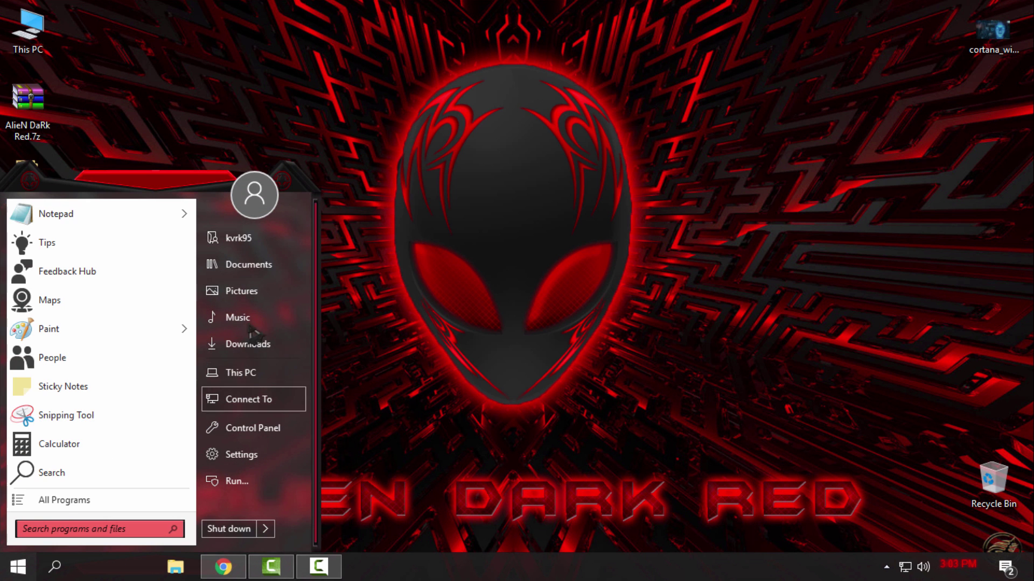
key("super")
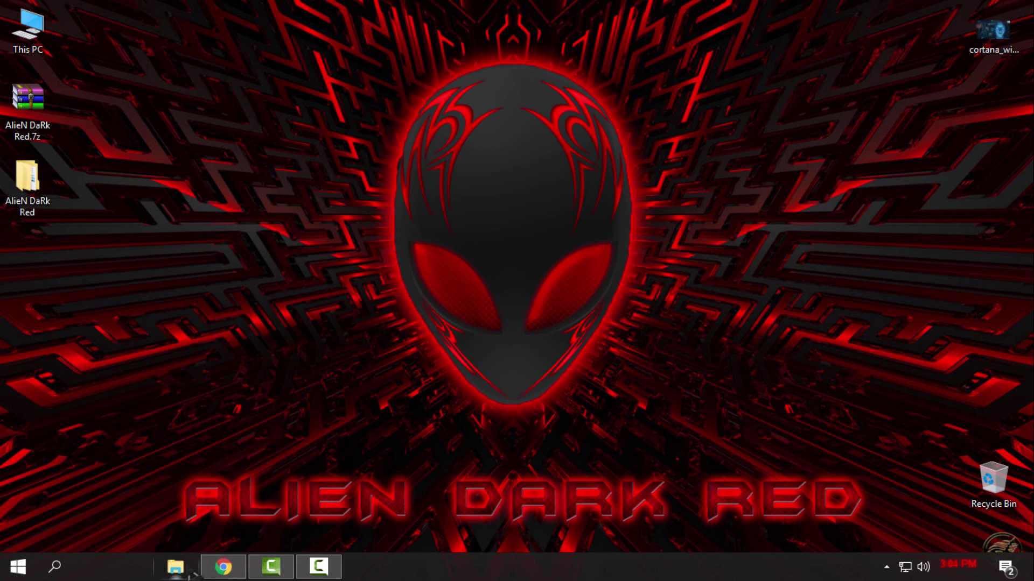
Inspect a red-skinned File Explorer window, close it, and reopen the Start menu
left_click(176, 567)
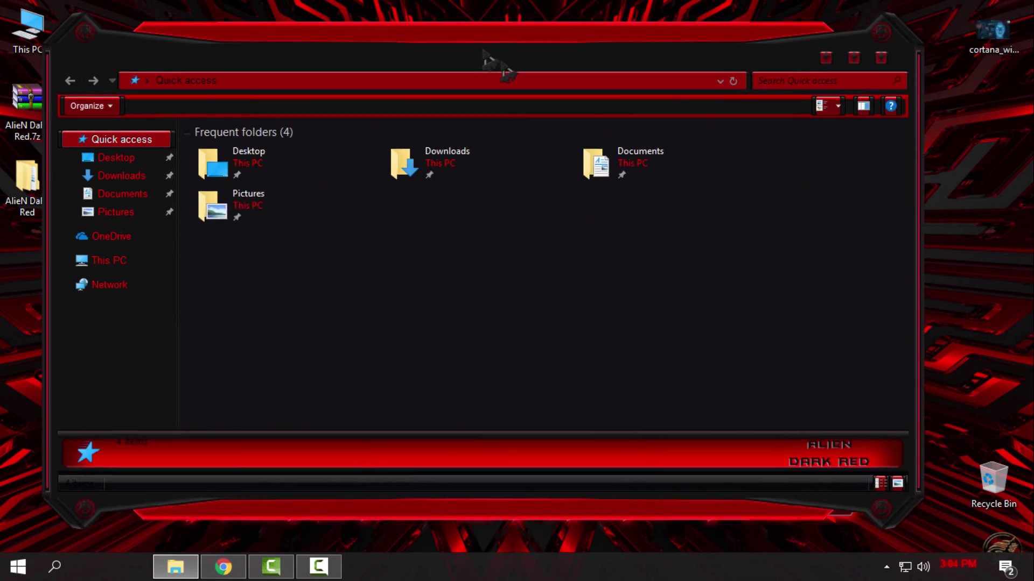
left_click_drag(495, 65, 524, 77)
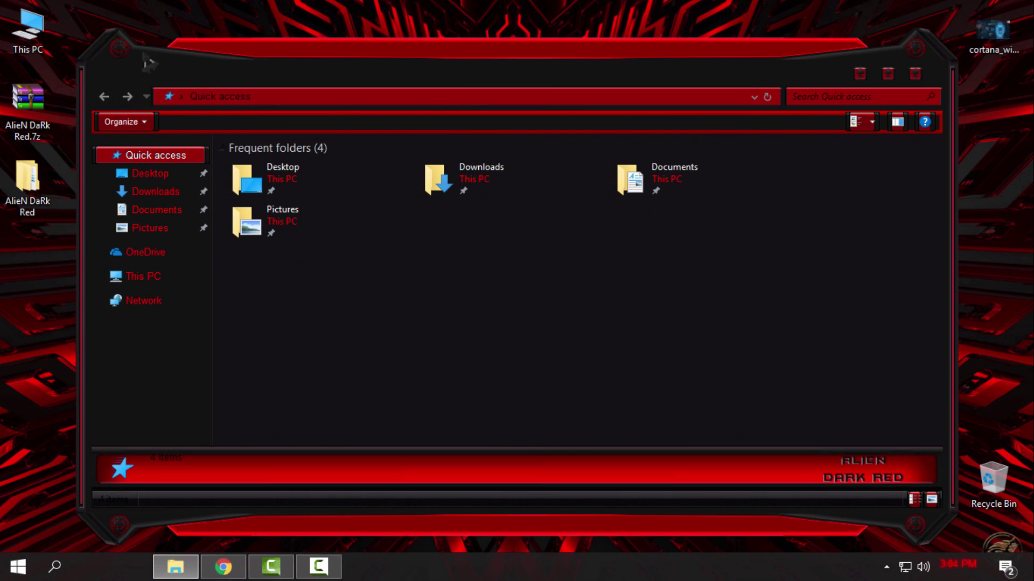
left_click(916, 74)
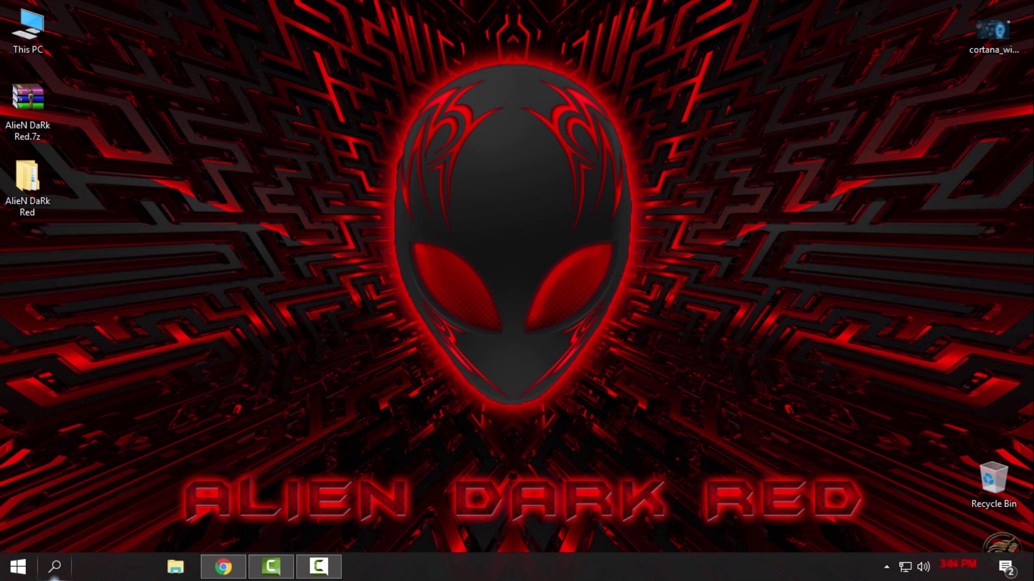
left_click(18, 567)
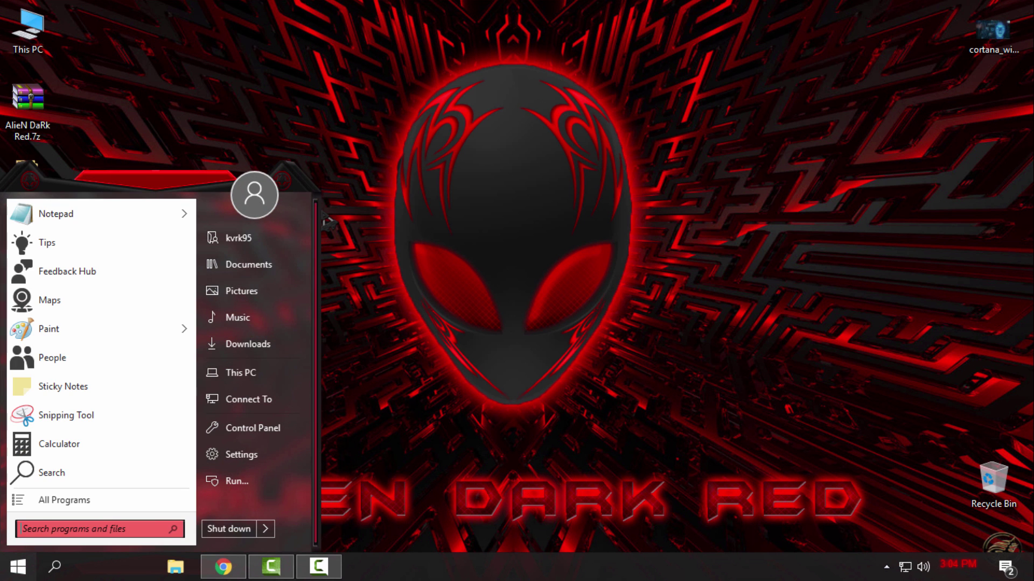
Apply the AlieN DaRk Red style in StartIsBack Appearance and preview the Start menu
left_click(392, 216)
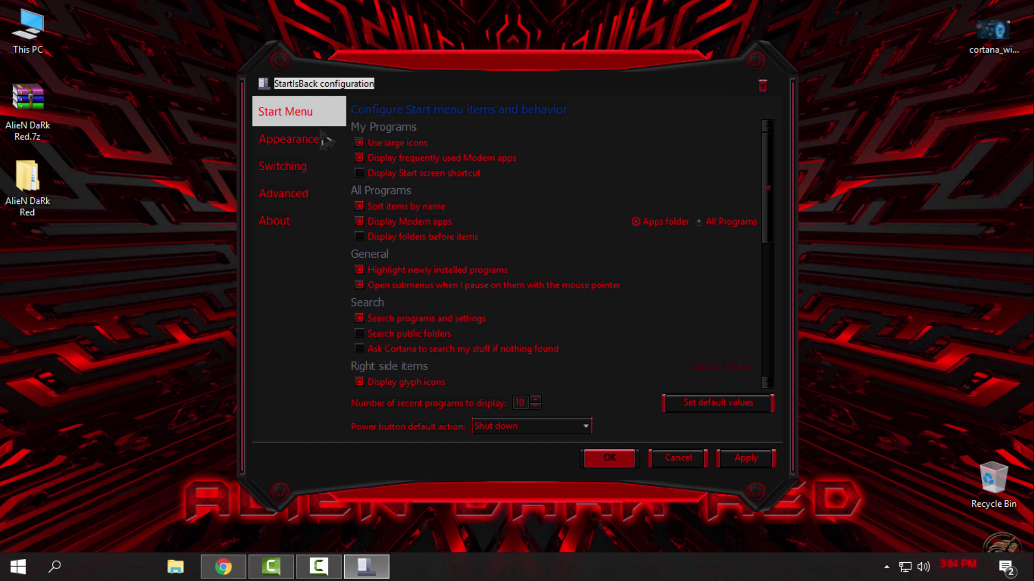
left_click(323, 138)
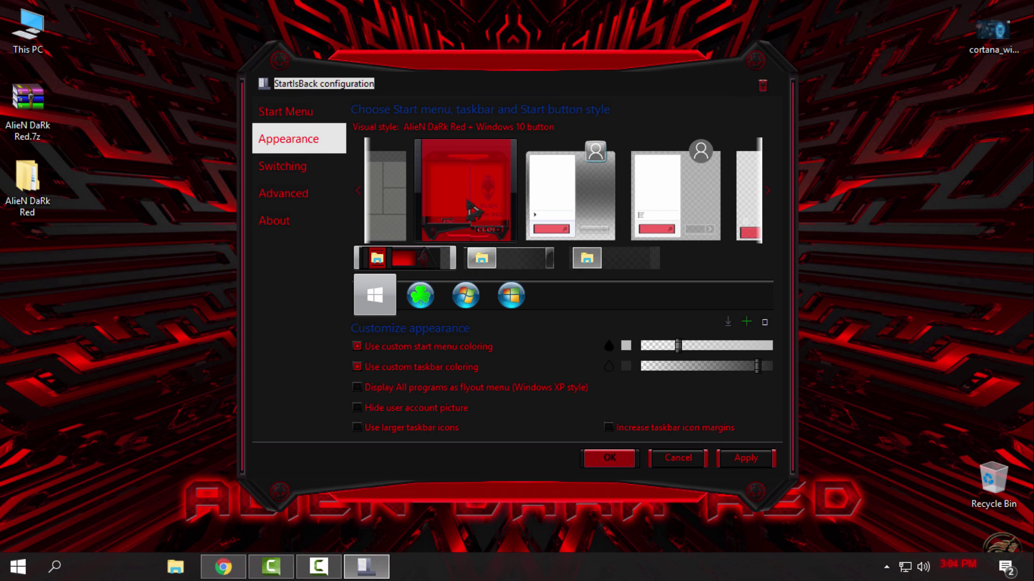
scroll(306, 142, "up", 1)
scroll(307, 160, "down", 1)
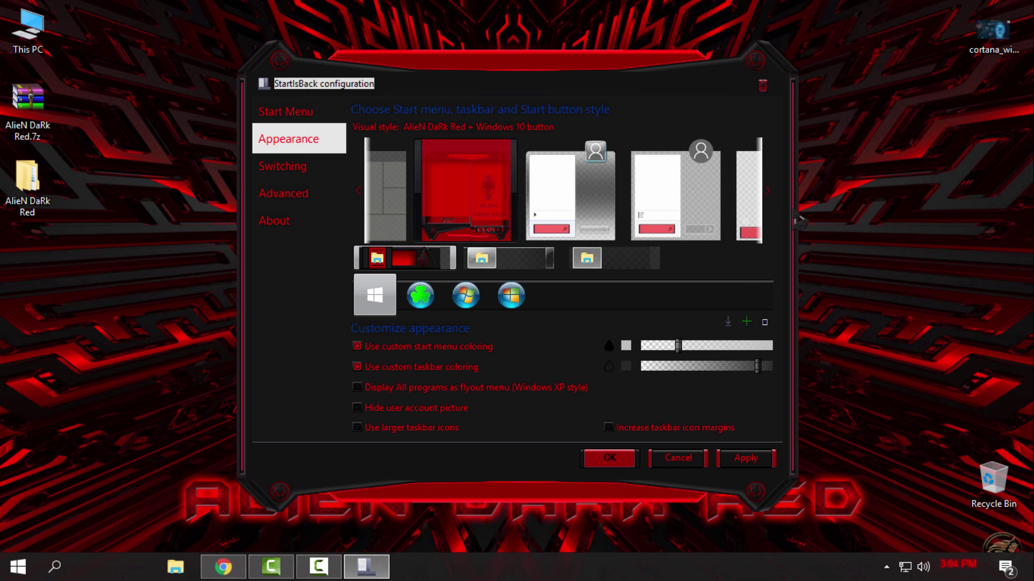
left_click(769, 199)
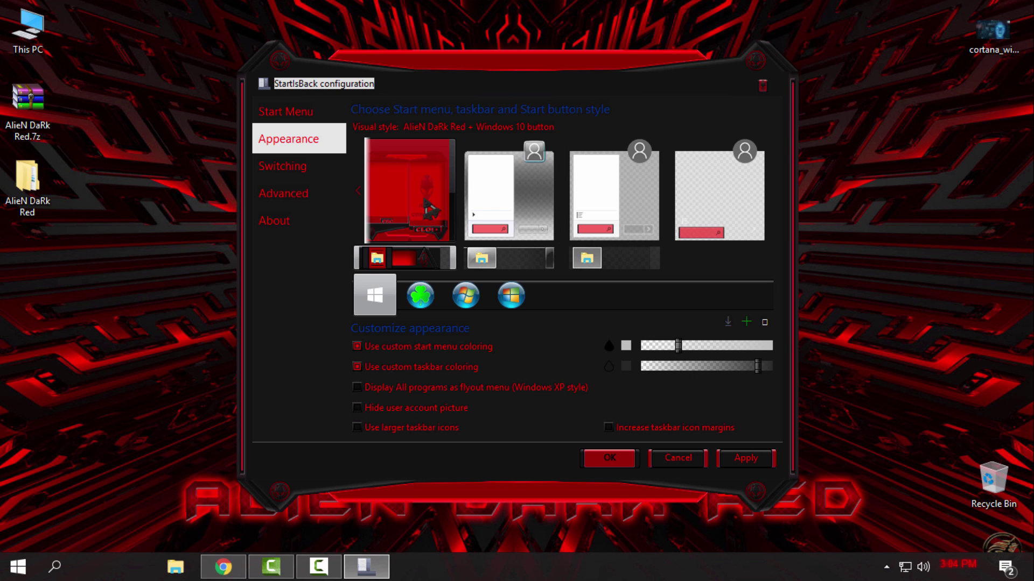
left_click(359, 191)
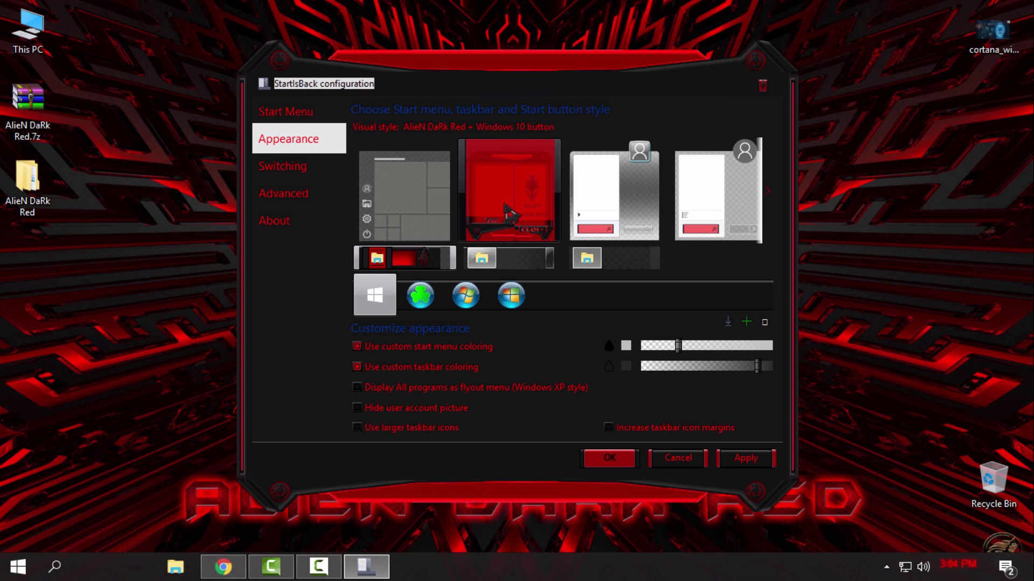
left_click(738, 461)
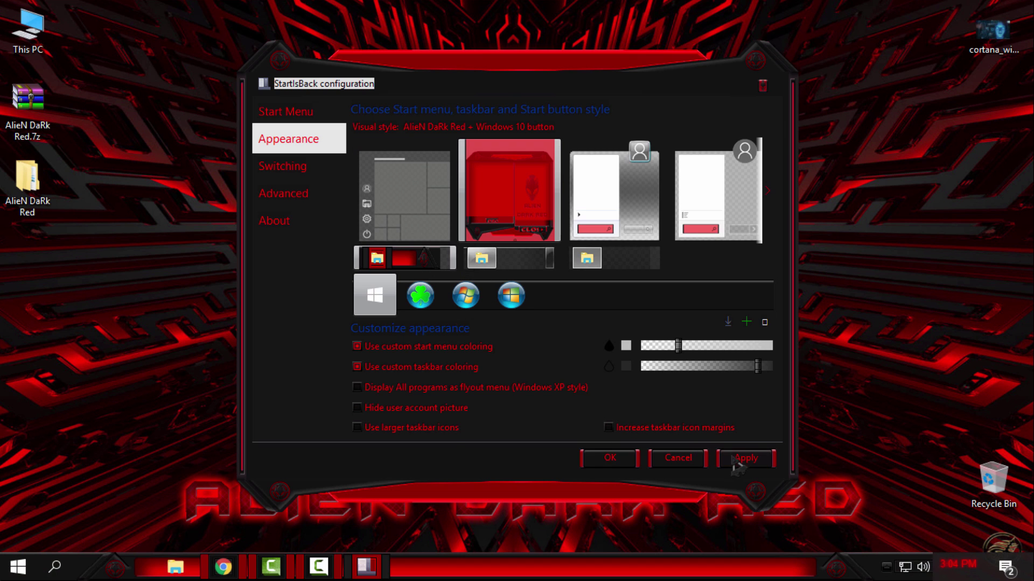
left_click(457, 408)
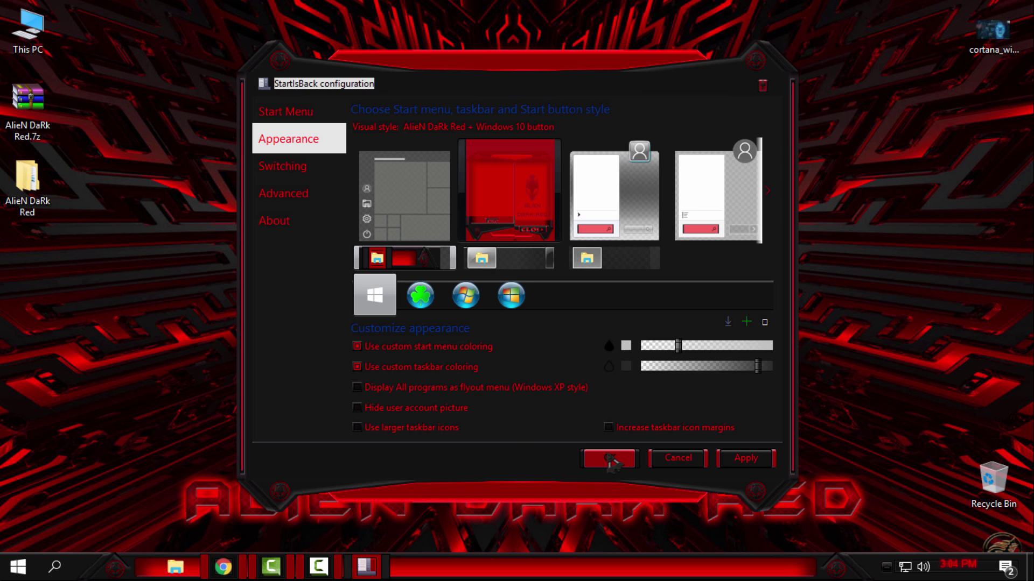
left_click(18, 567)
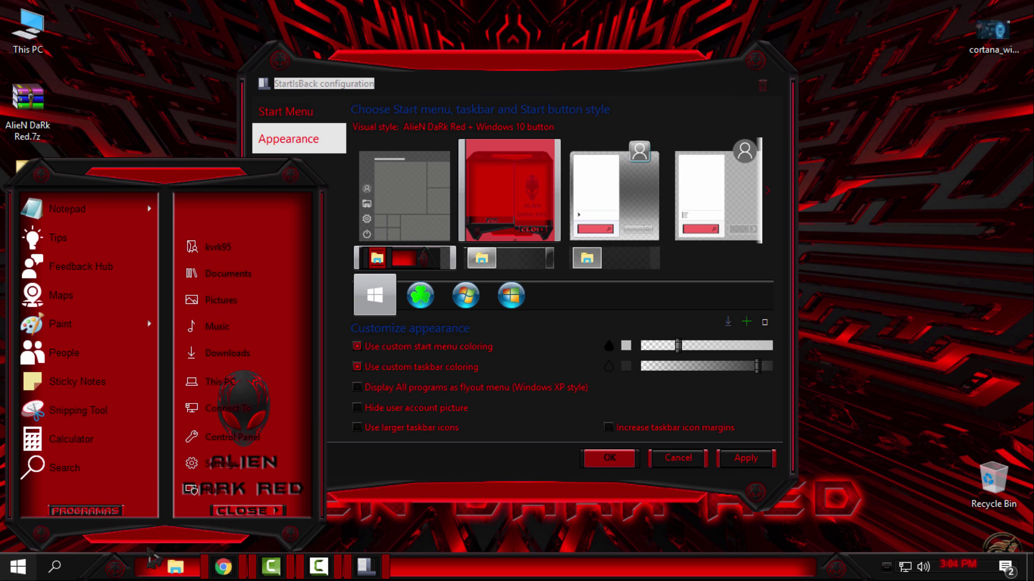
left_click(19, 567)
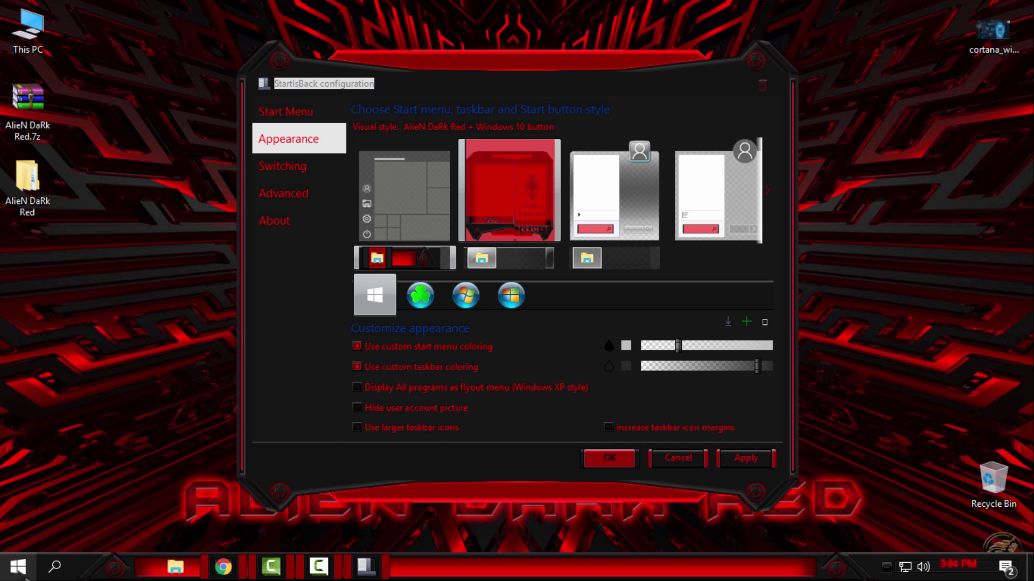
Set orb 1.png from AlieN DaRk Red\explorer.exe as the Start button and confirm with OK
left_click(747, 323)
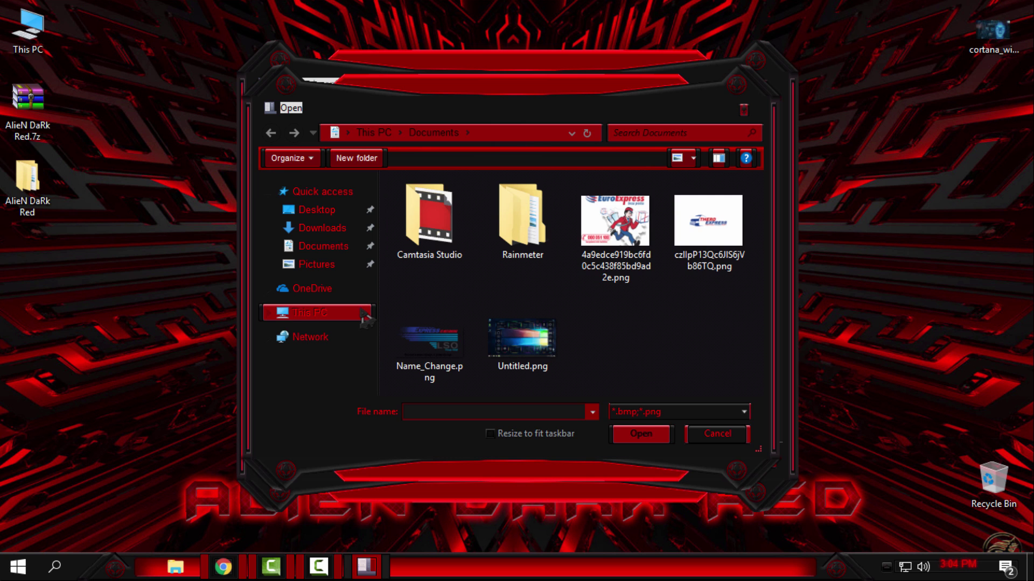
double_click(434, 219)
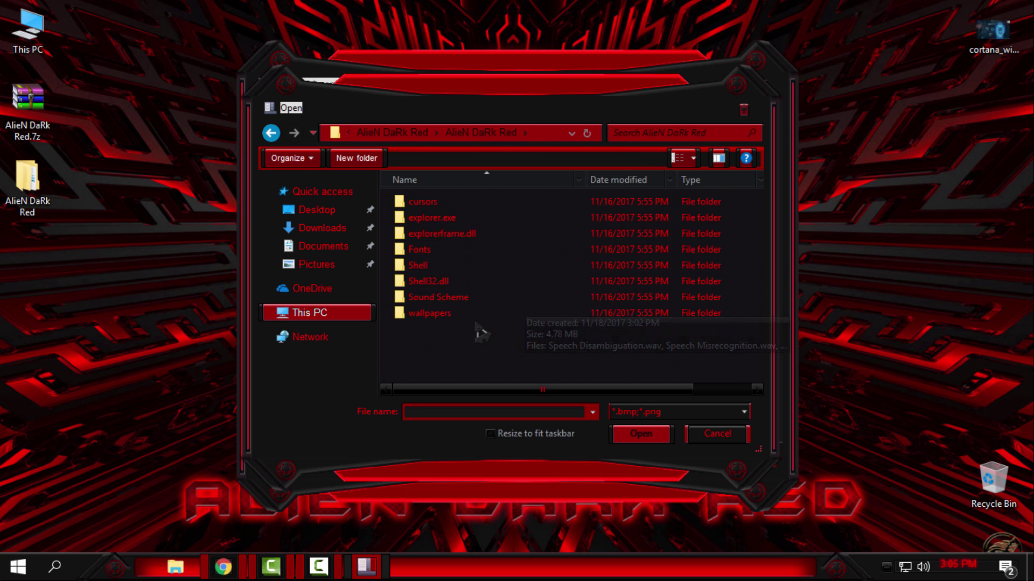
double_click(497, 218)
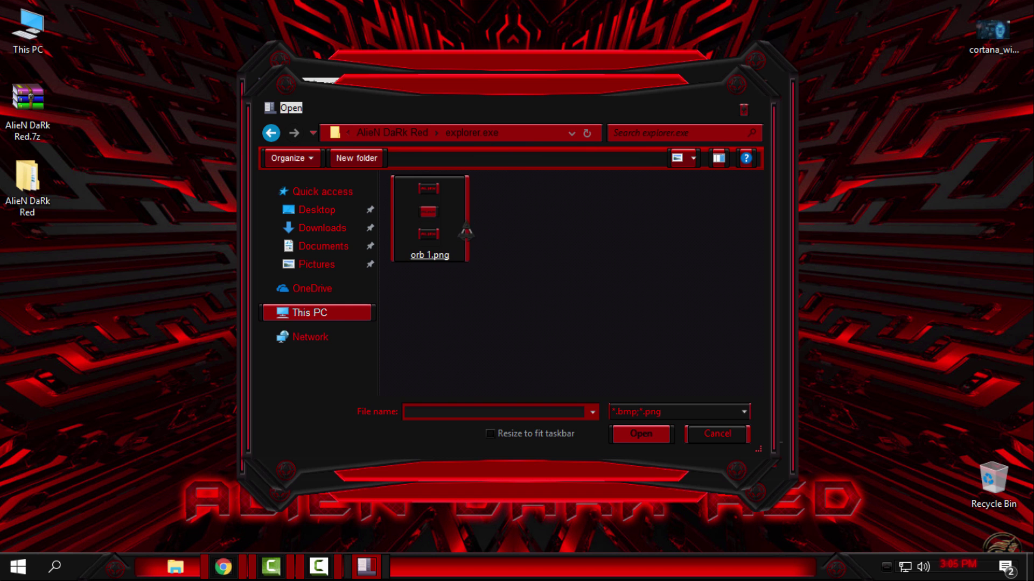
left_click(455, 252)
double_click(454, 241)
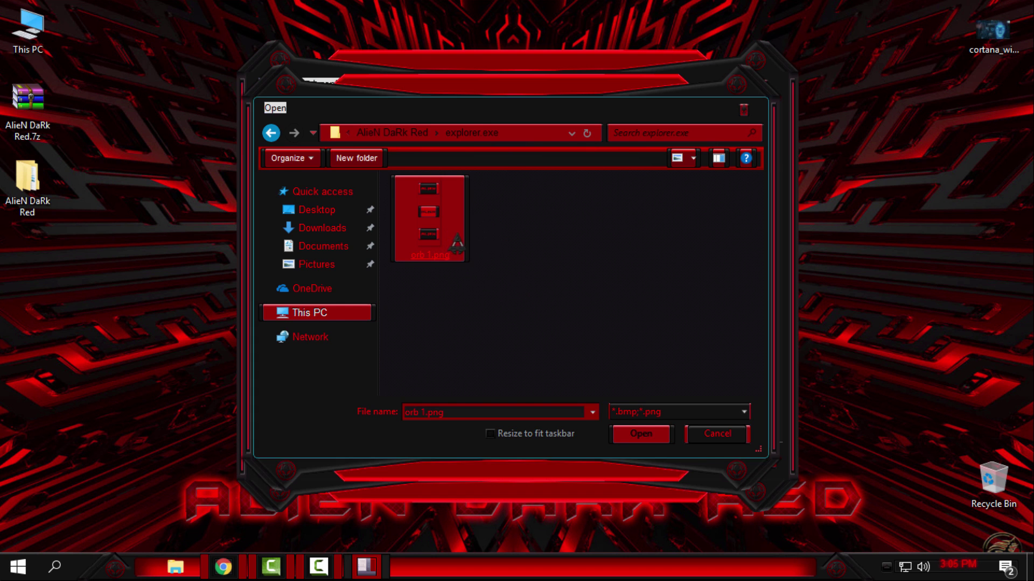
left_click(570, 306)
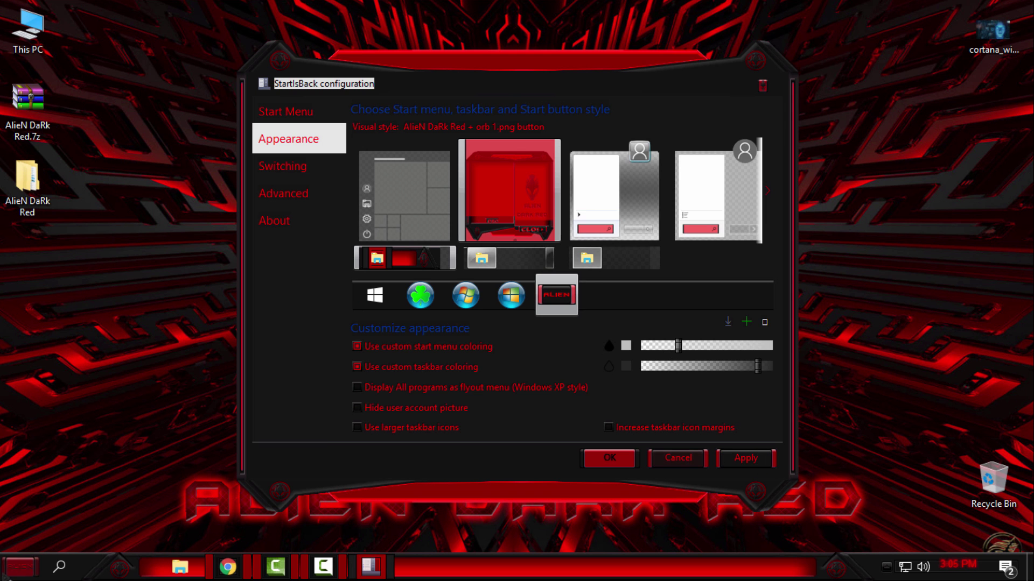
left_click(21, 568)
left_click(609, 458)
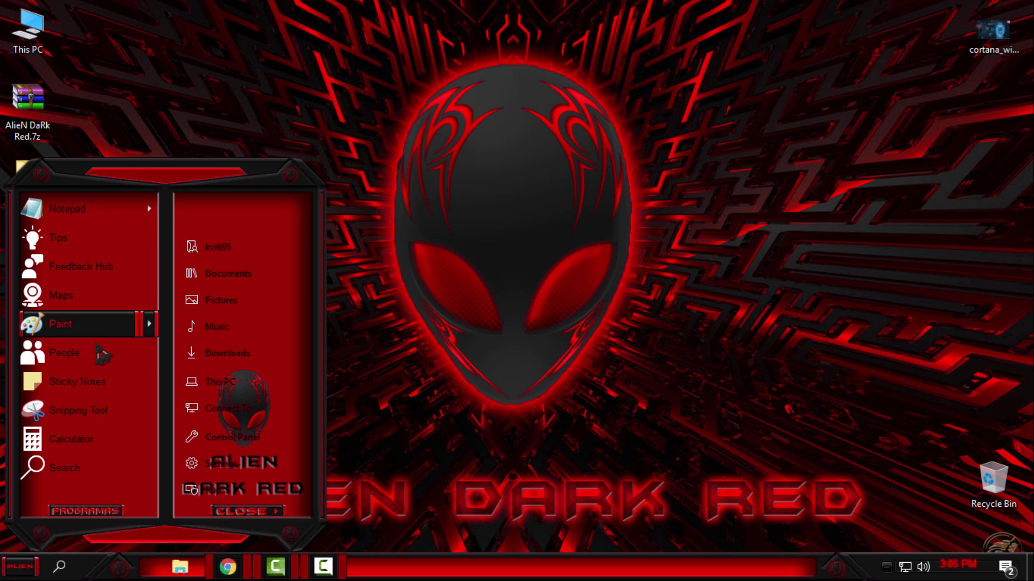
Open Local Disk (C:) in the red-skinned File Explorer, move the window, then close it
left_click(179, 567)
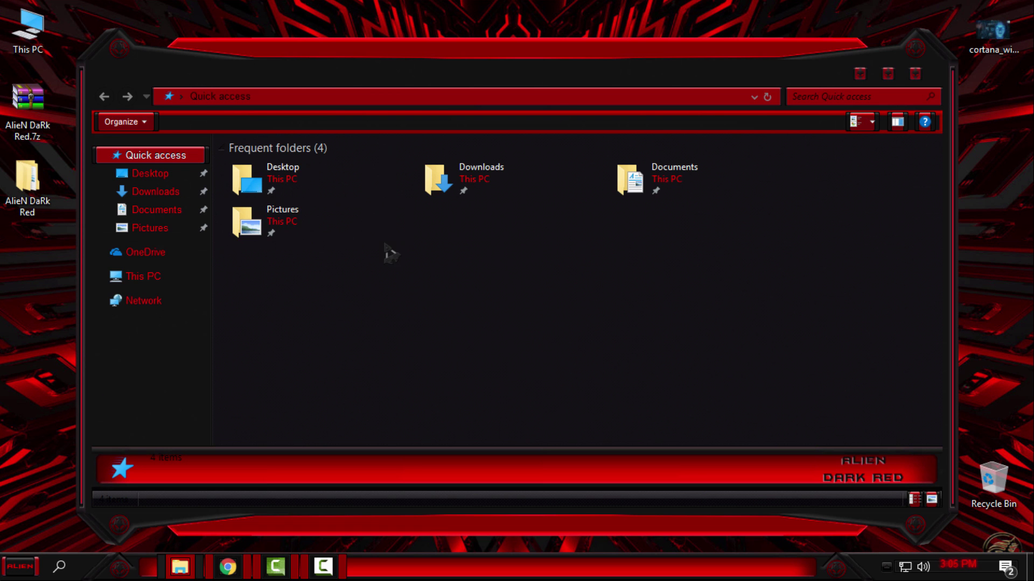
left_click(185, 279)
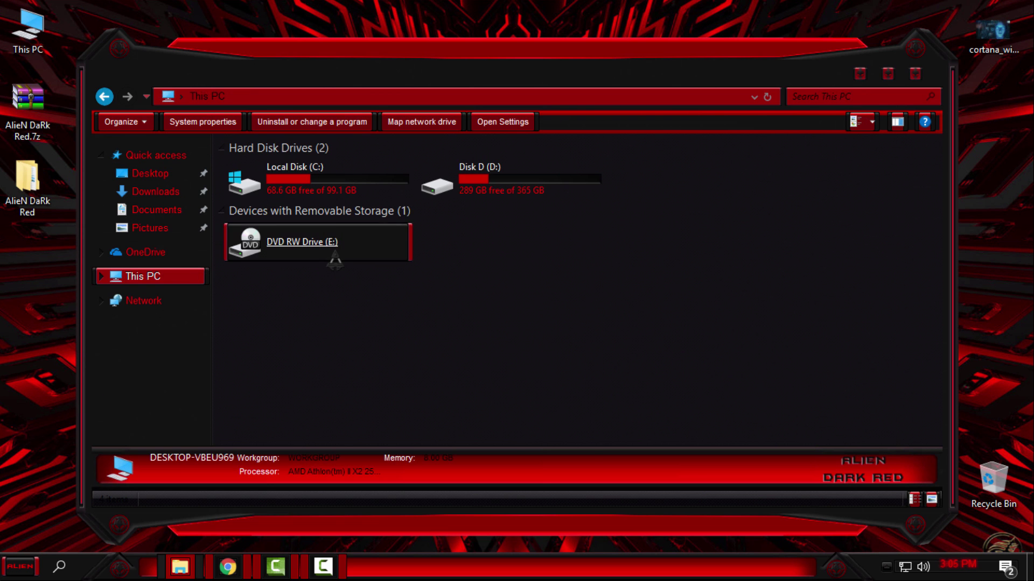
left_click(327, 195)
double_click(327, 198)
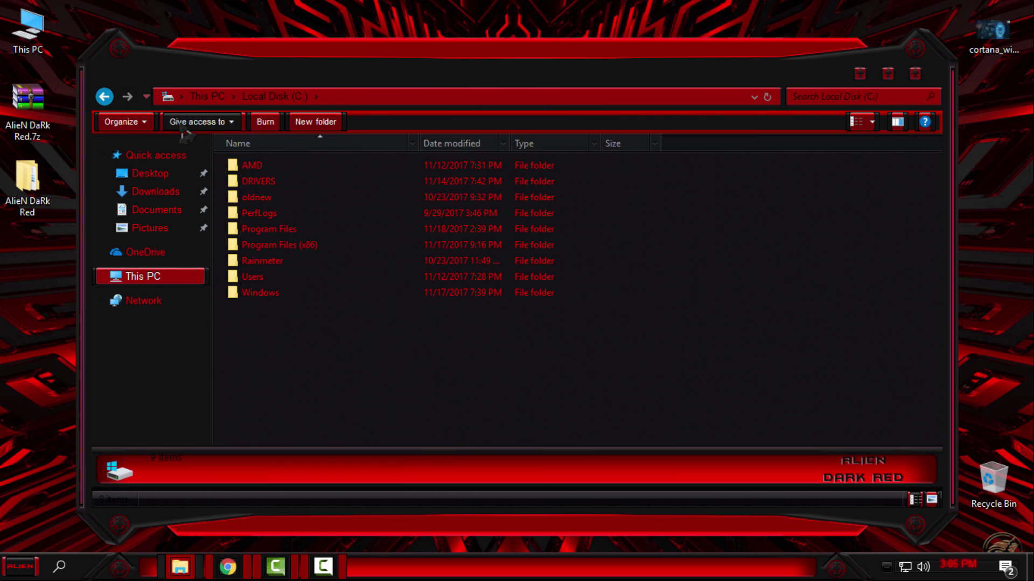
mouse_move(439, 77)
left_mouse_down()
mouse_move(471, 63)
mouse_move(461, 97)
left_mouse_up()
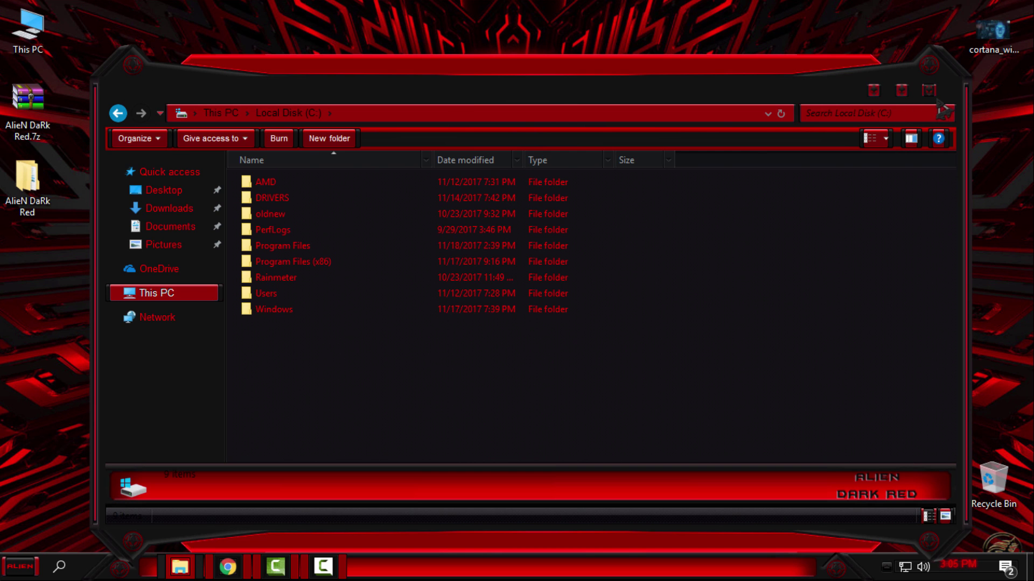
left_click(932, 102)
Advance the wallpaper repeatedly via Next desktop background, then open File Explorer
right_click(454, 158)
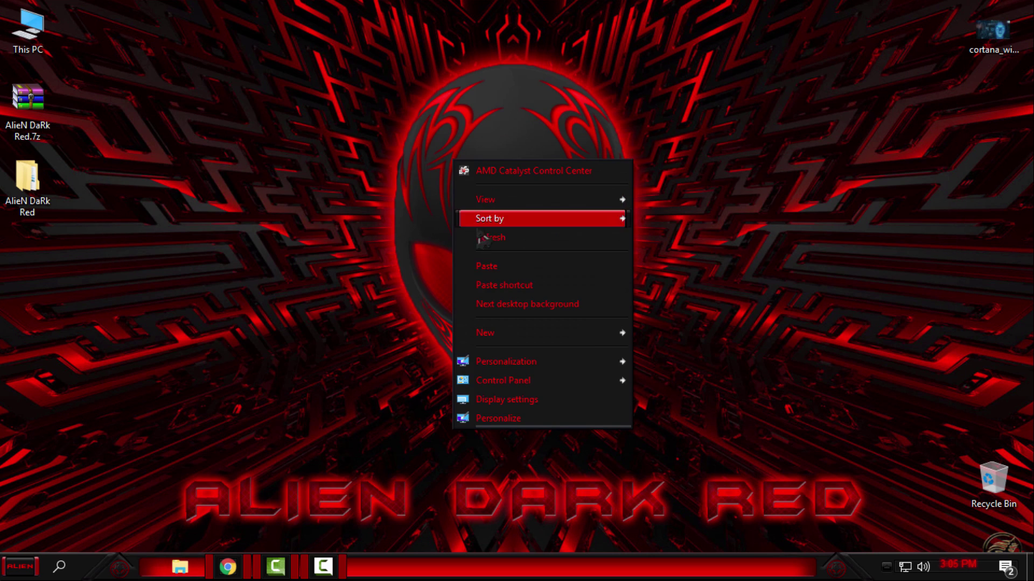
left_click(501, 304)
right_click(458, 96)
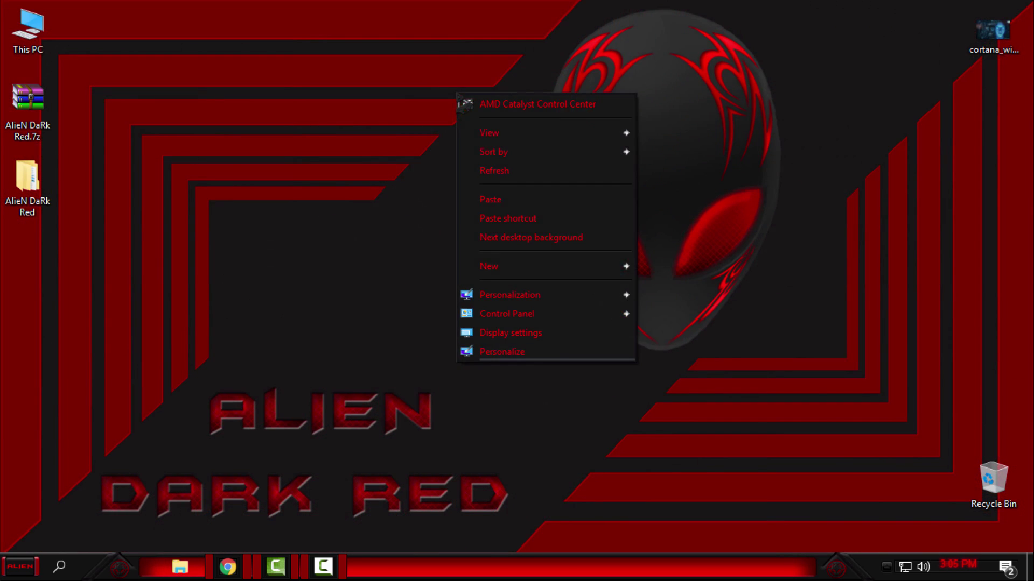
left_click(508, 239)
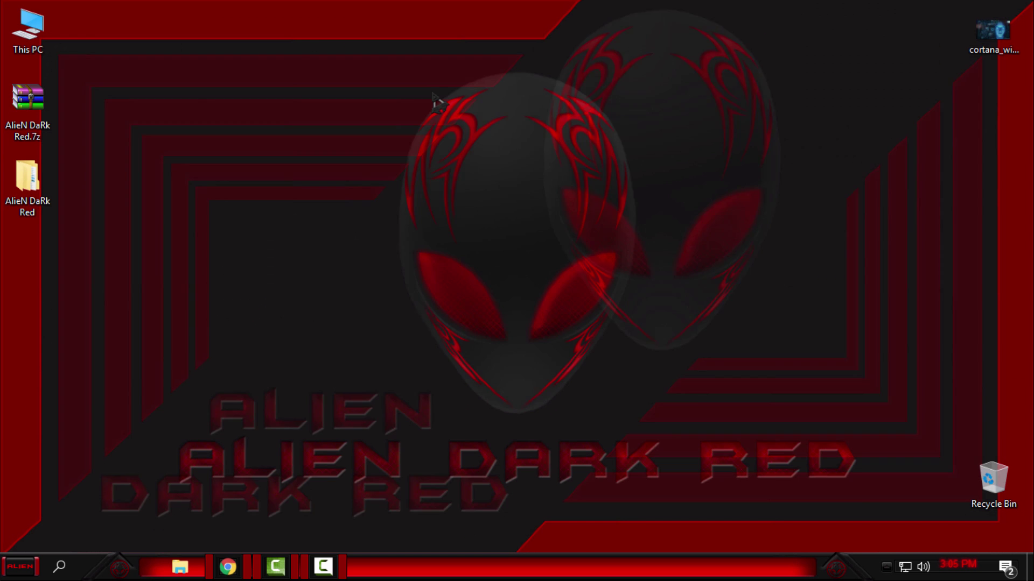
right_click(437, 97)
left_click(488, 235)
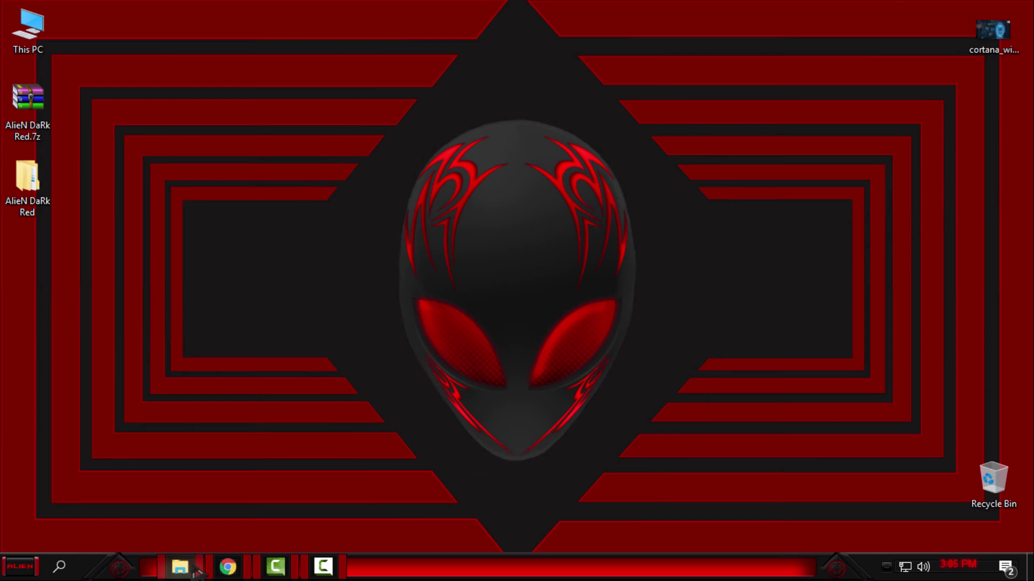
left_click(194, 567)
Maximize Explorer, briefly check Local Disk (C:), then open drive D
left_click(202, 294)
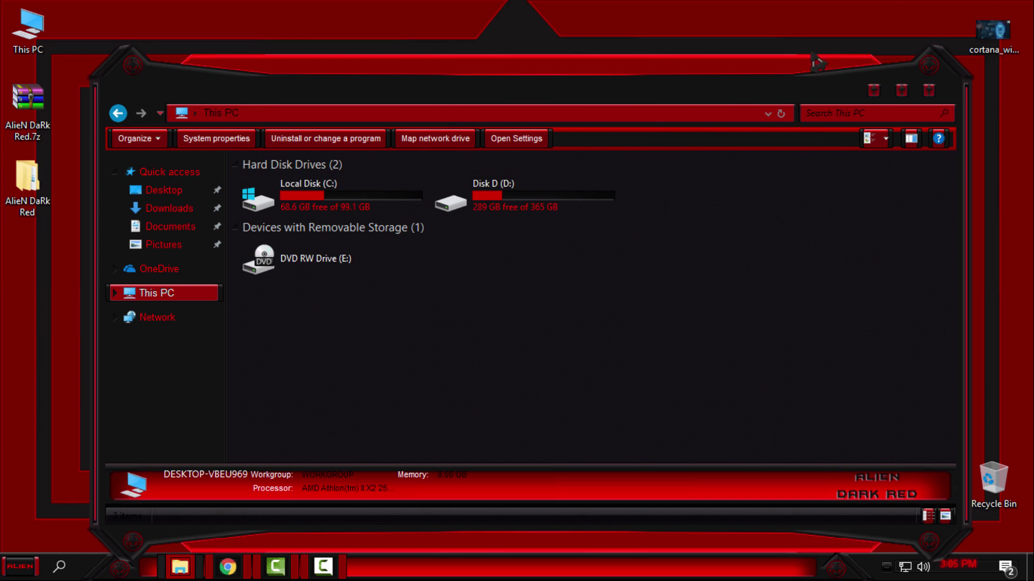
left_click(903, 89)
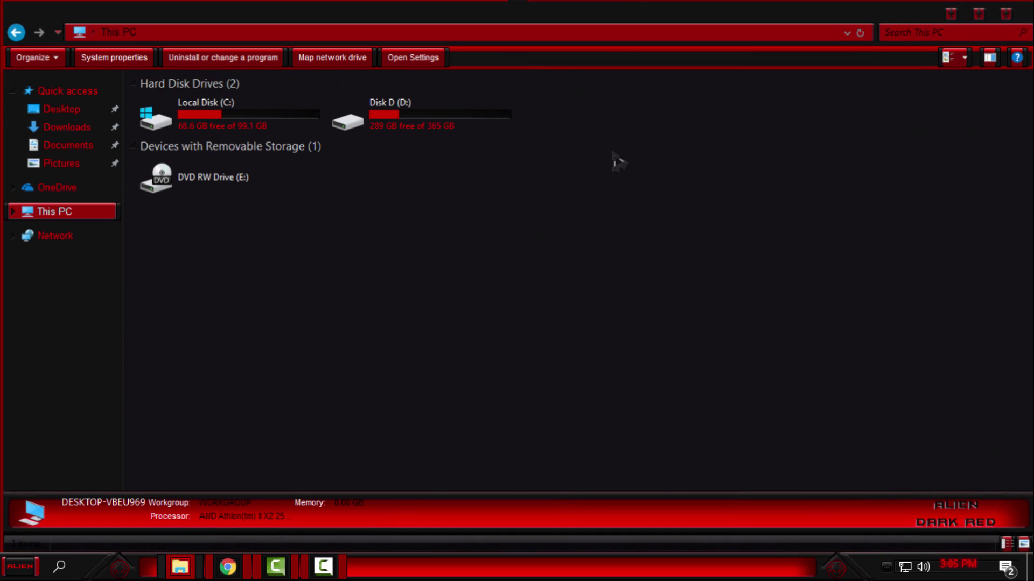
left_click(277, 128)
double_click(277, 128)
left_click(276, 117)
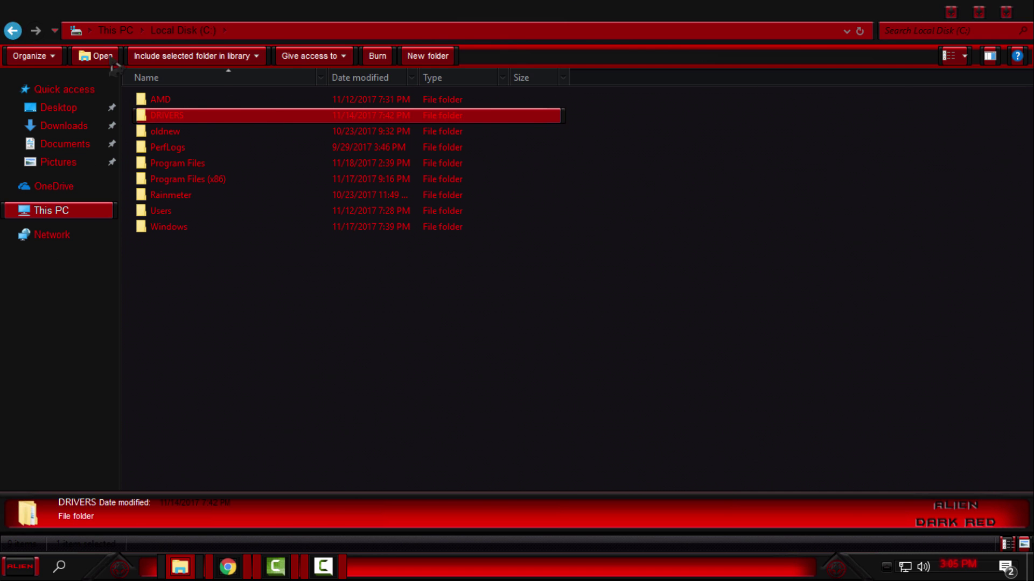
left_click(12, 30)
double_click(340, 129)
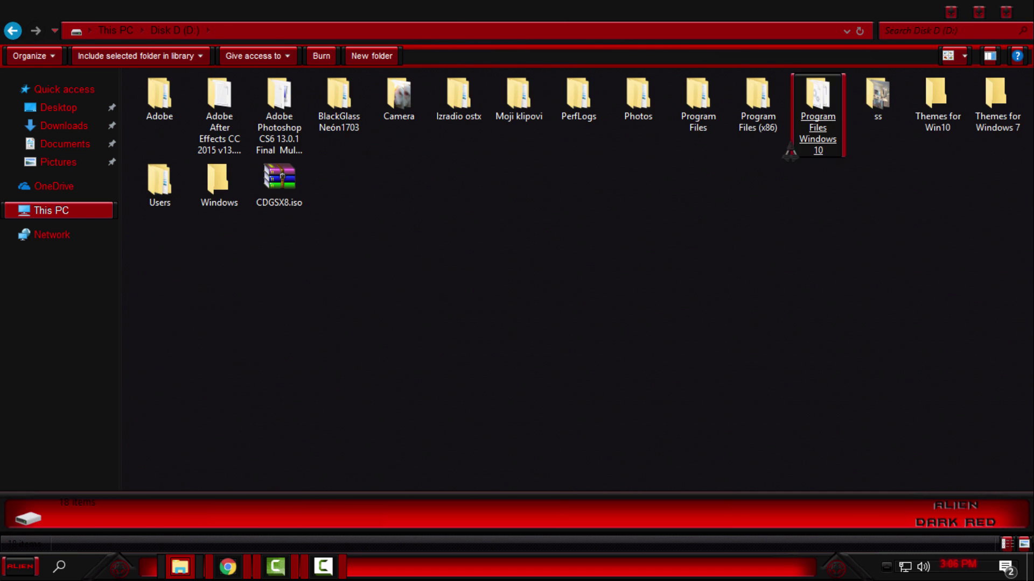
Browse Themes for Windows 7 > Slike.styles template i resursi > Slike HD and open Alienware_Fallen_Red.jpg
double_click(997, 101)
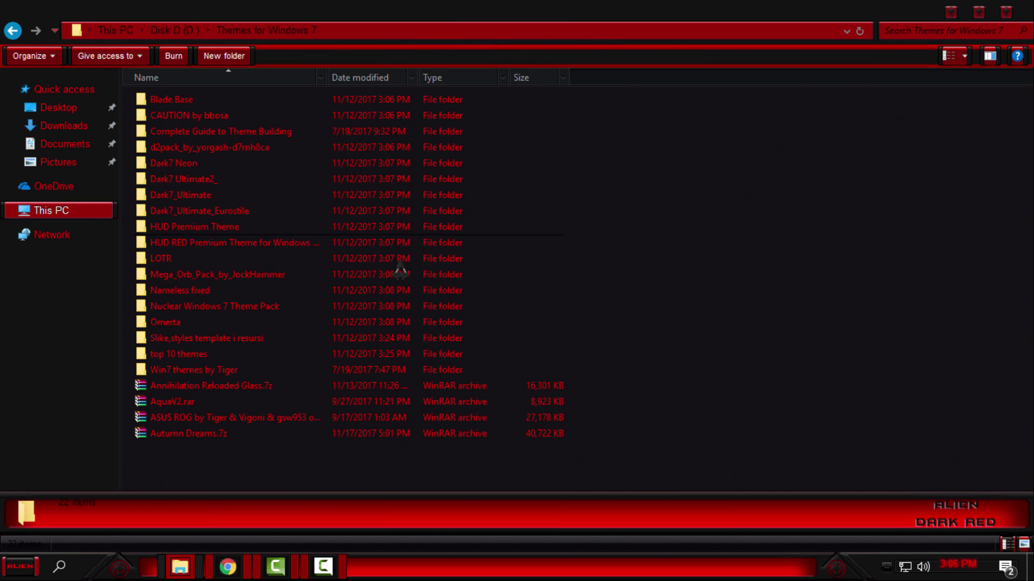
double_click(268, 339)
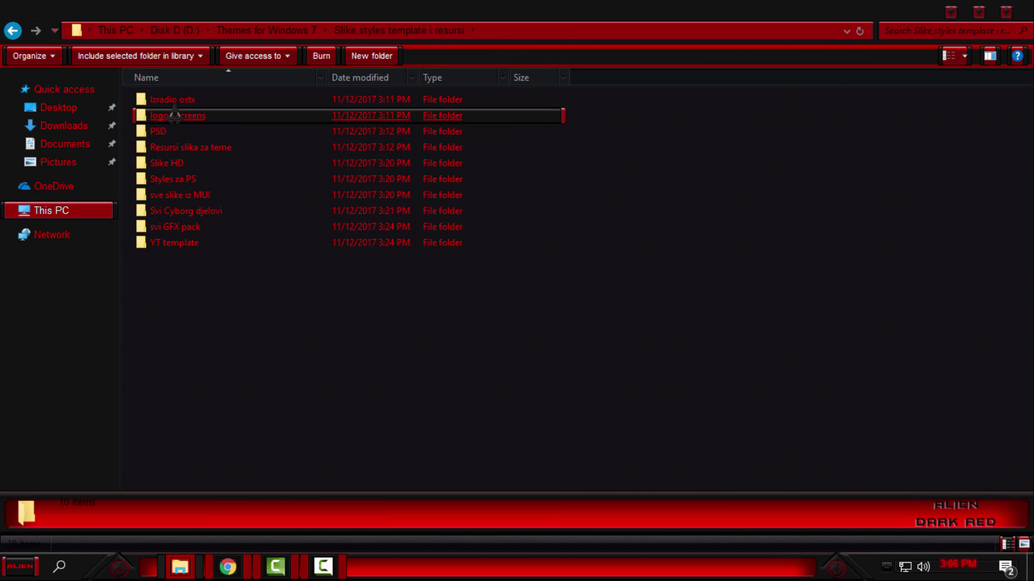
double_click(192, 163)
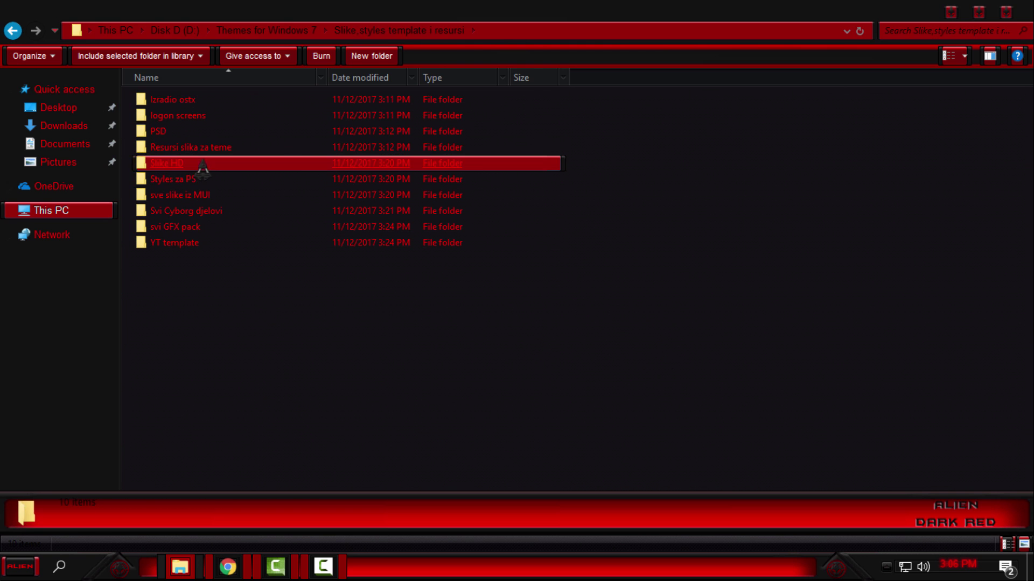
scroll(843, 288, "down", 5)
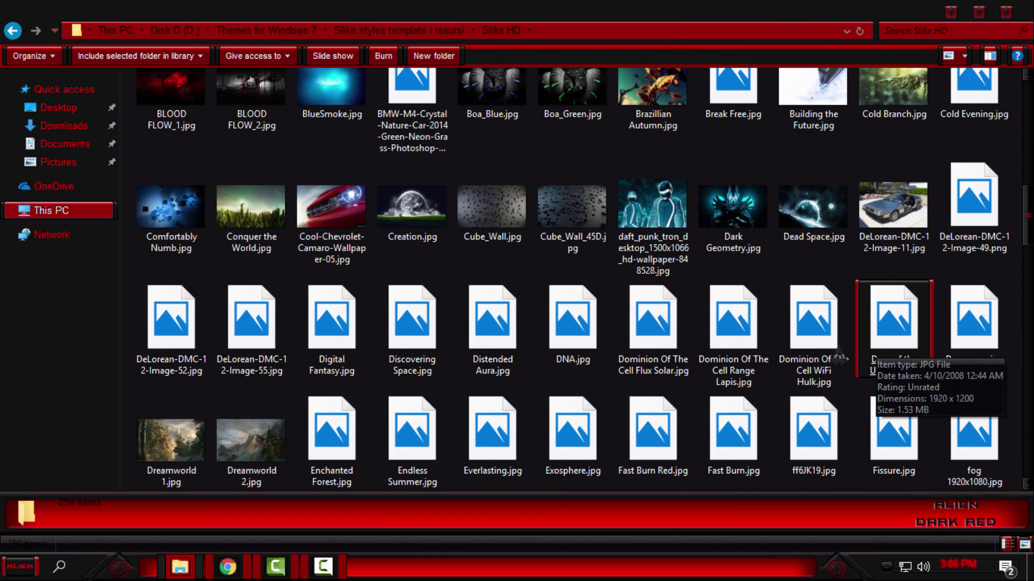
scroll(719, 323, "down", 3)
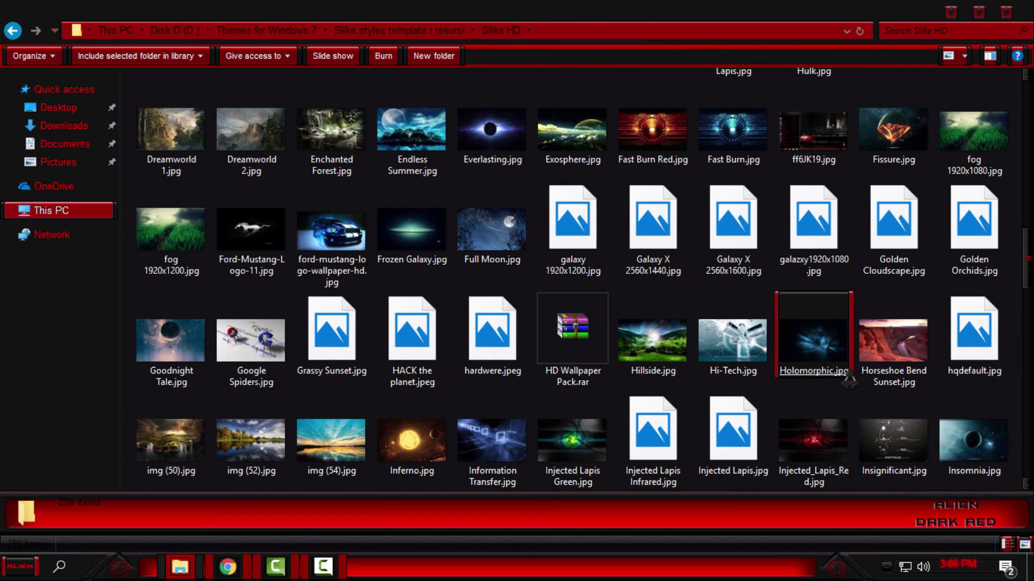
scroll(856, 380, "down", 2)
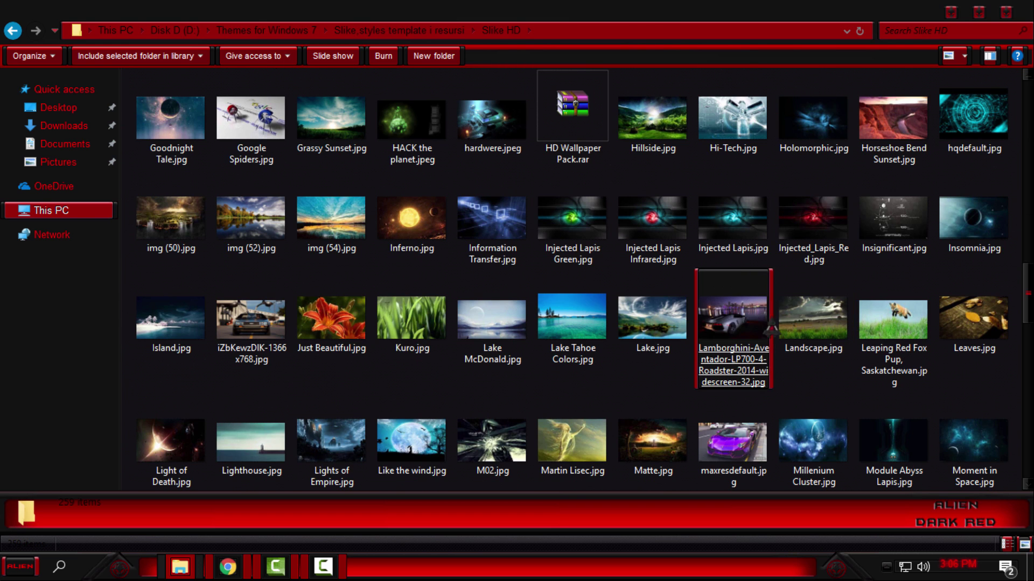
scroll(772, 326, "down", 2)
left_click(810, 331)
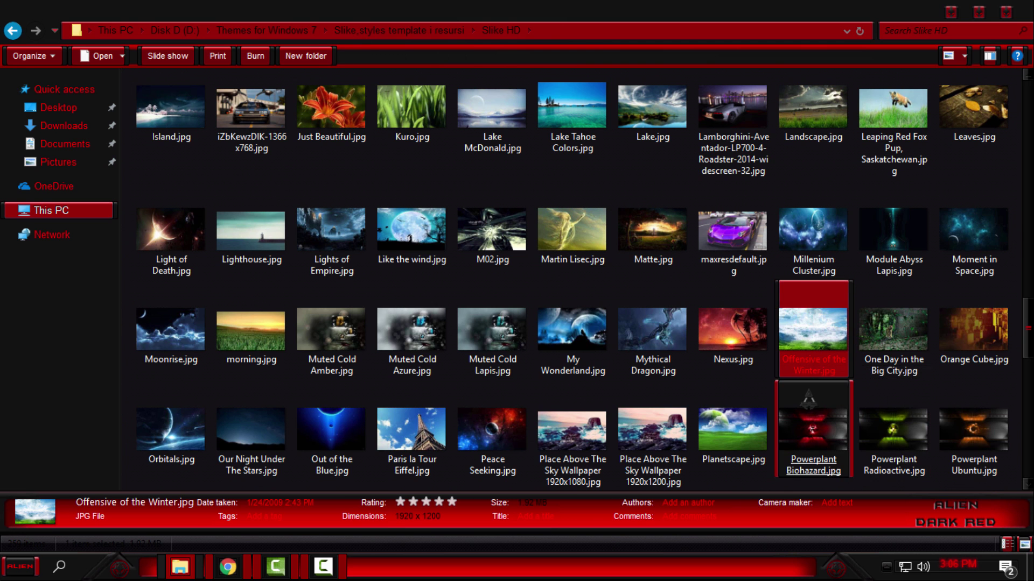
scroll(763, 347, "down", 4)
left_click(733, 331)
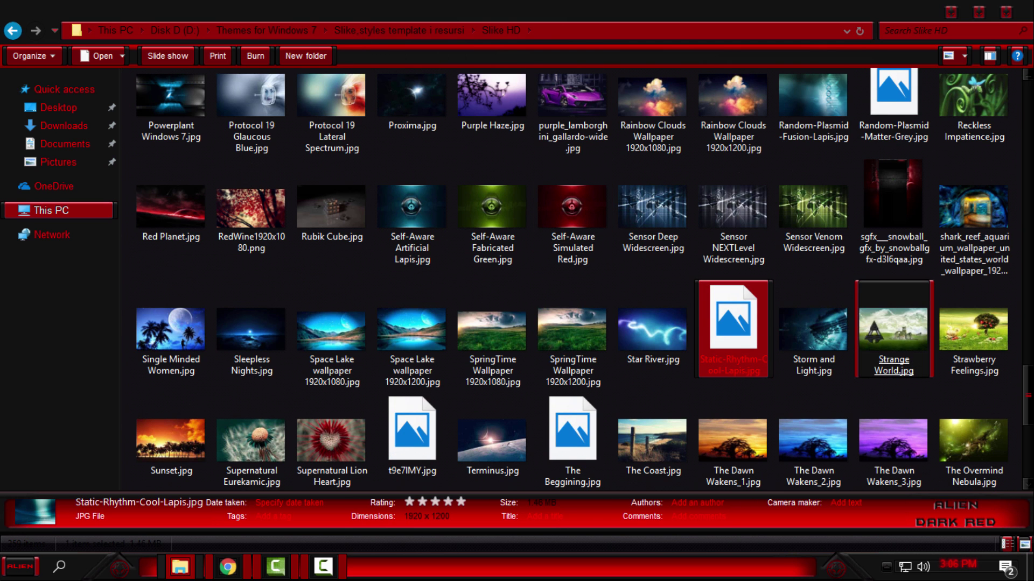
scroll(893, 331, "down", 2)
left_click(894, 323)
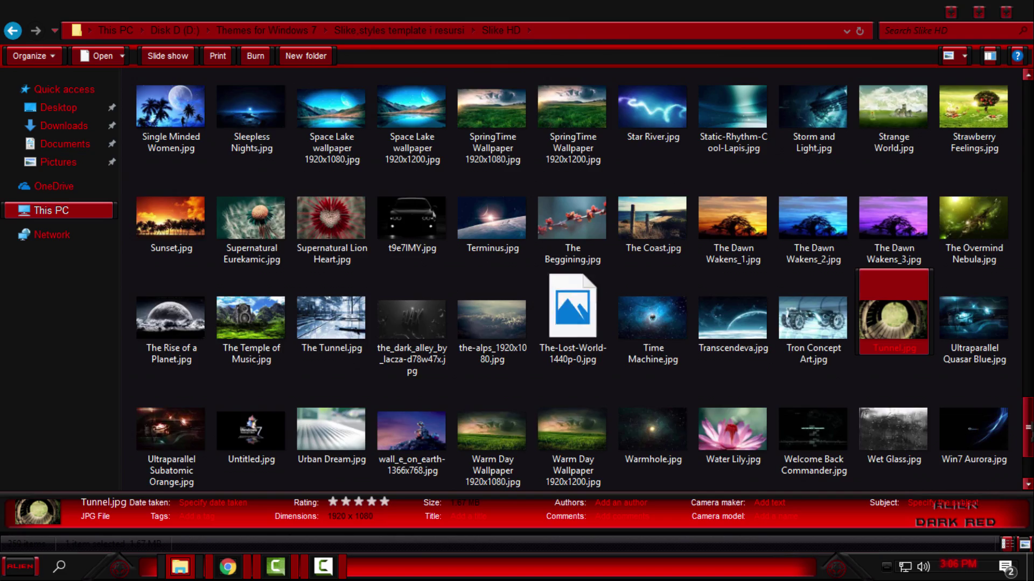
scroll(893, 323, "down", 1)
scroll(889, 404, "up", 10)
scroll(888, 404, "up", 10)
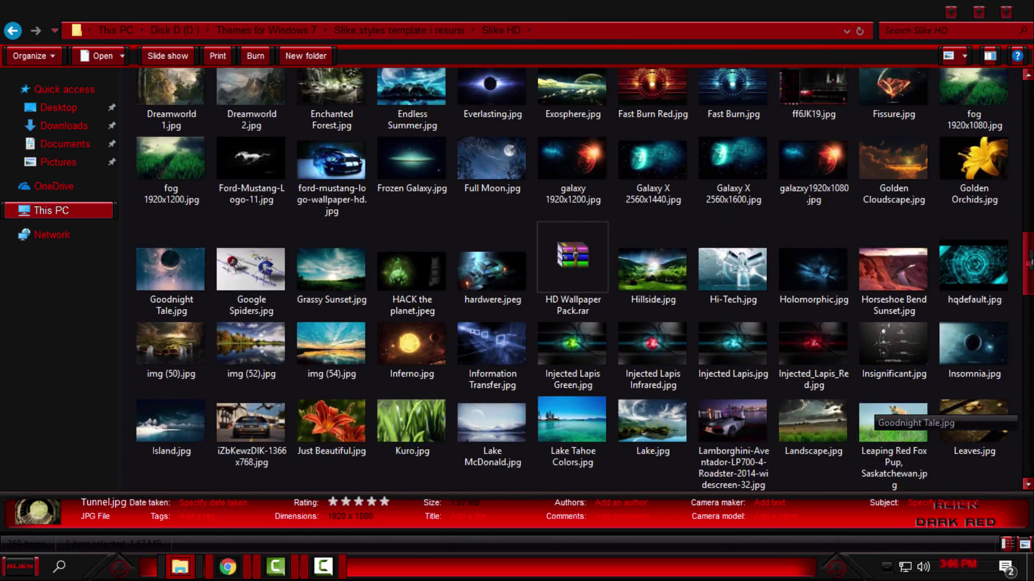
scroll(889, 404, "up", 1)
scroll(888, 403, "up", 5)
scroll(888, 405, "up", 2)
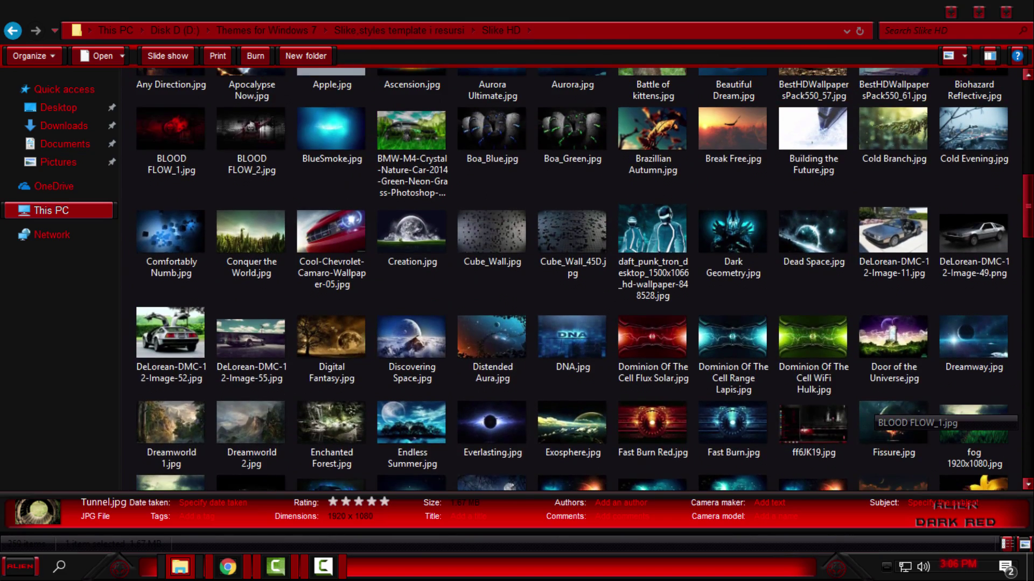
scroll(888, 404, "up", 1)
scroll(888, 404, "up", 2)
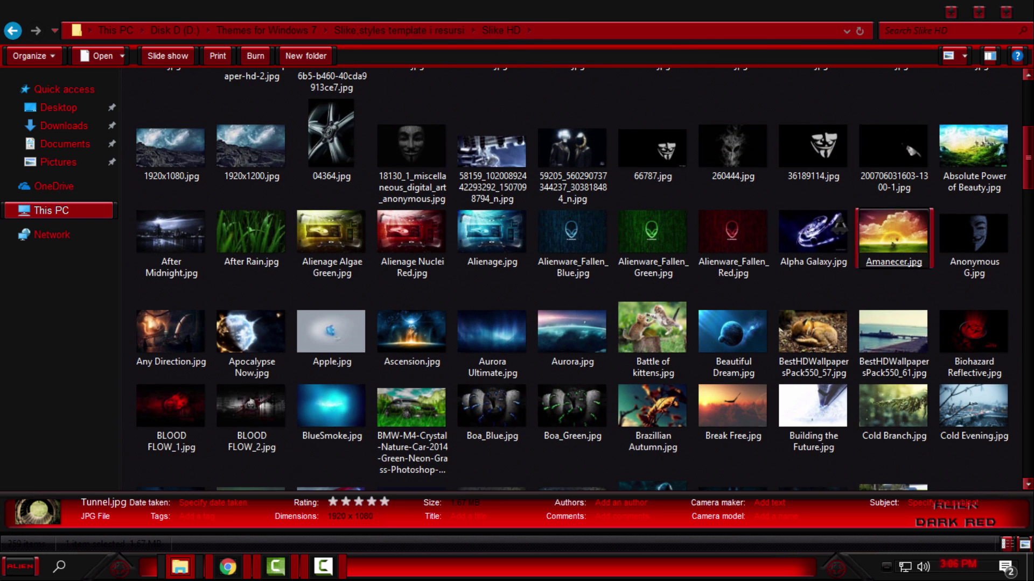
left_click(732, 239)
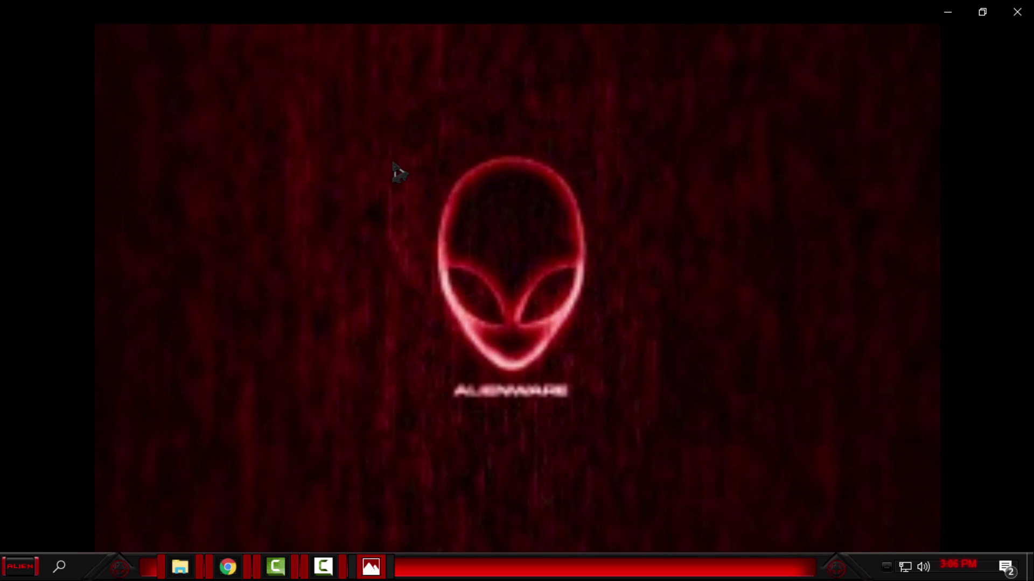
Set Alienware_Fallen_Red.jpg as the desktop background and close Photos
right_click(436, 204)
mouse_move(485, 457)
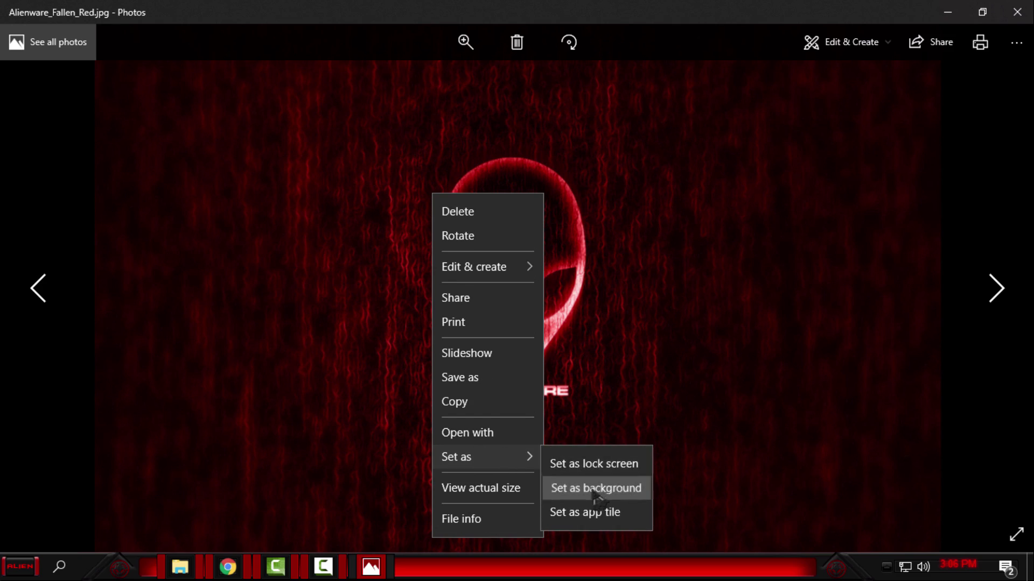
left_click(596, 488)
left_click(1017, 12)
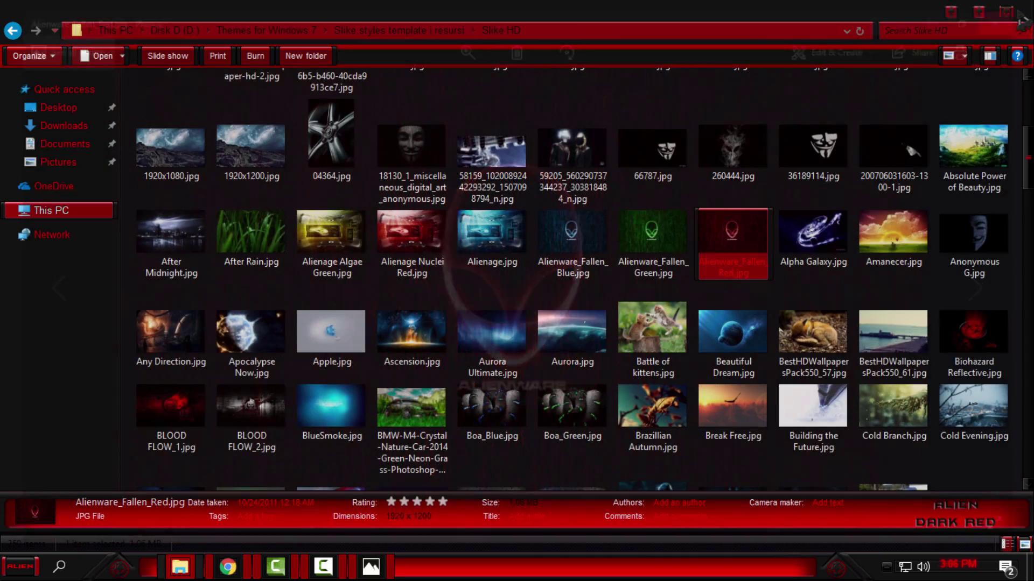
key("super")
right_click(554, 195)
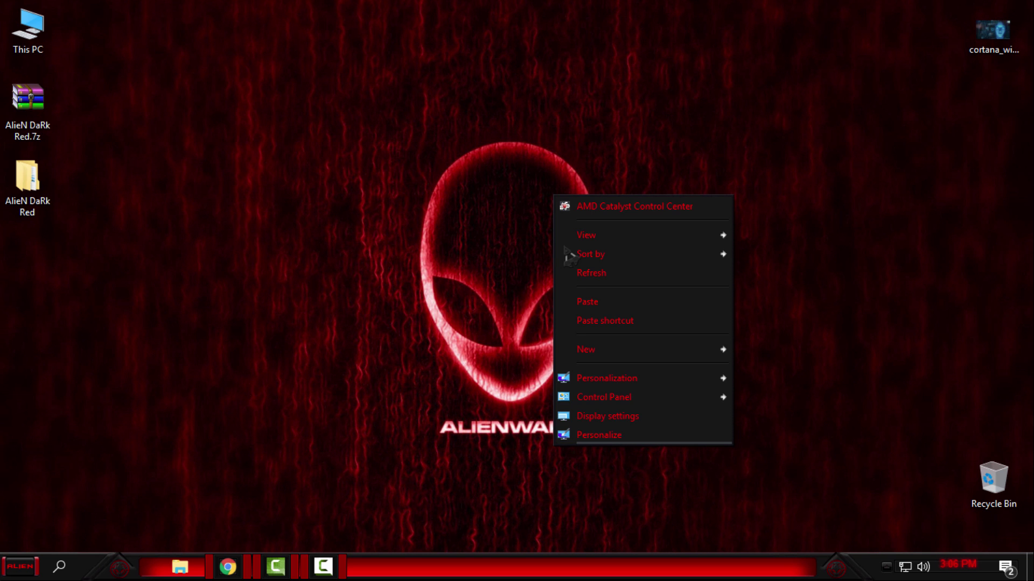
left_click(581, 272)
left_click(180, 567)
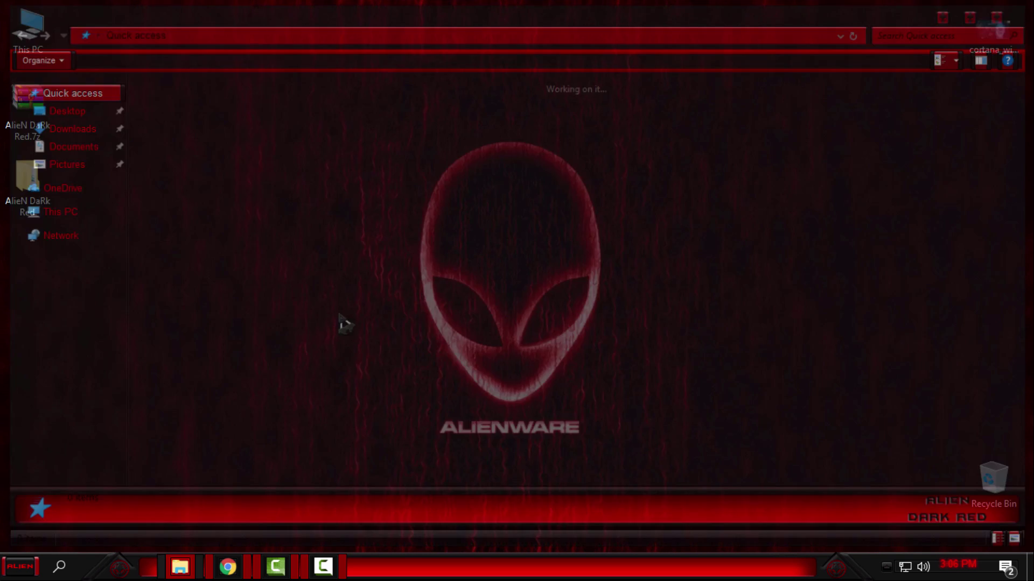
mouse_move(595, 9)
left_mouse_down()
mouse_move(596, 92)
mouse_move(523, 84)
left_mouse_up()
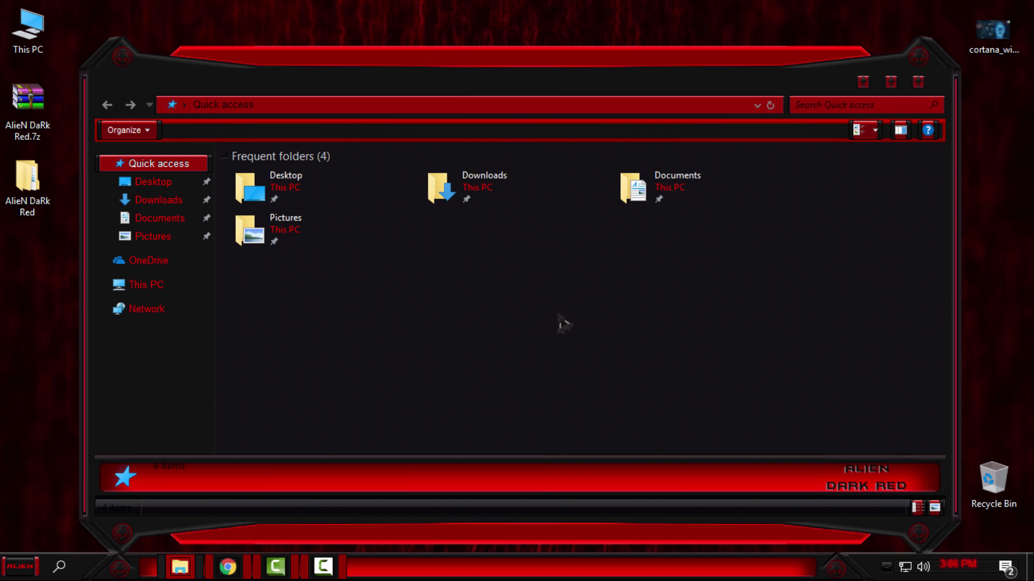
left_click(937, 90)
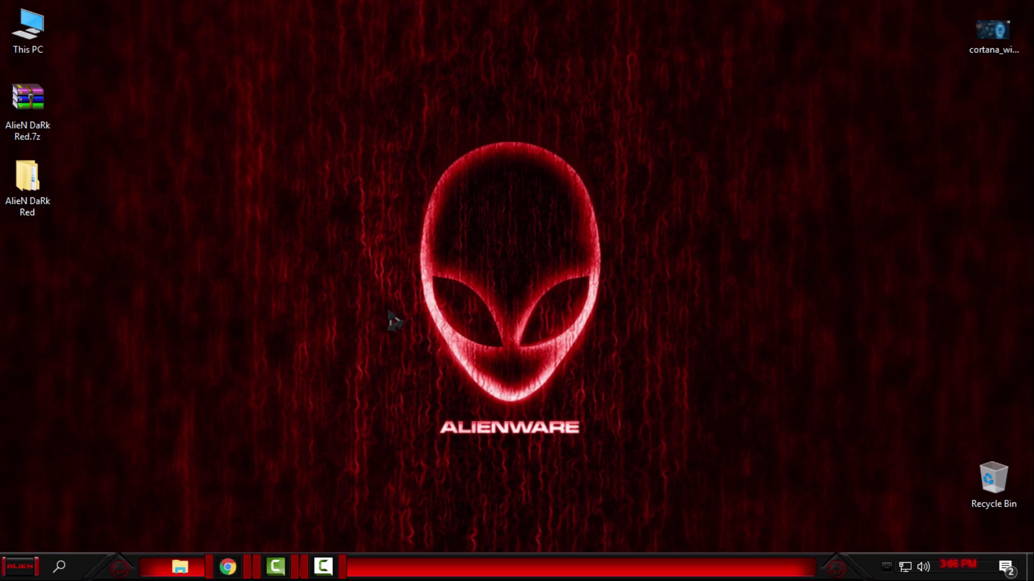
key("super")
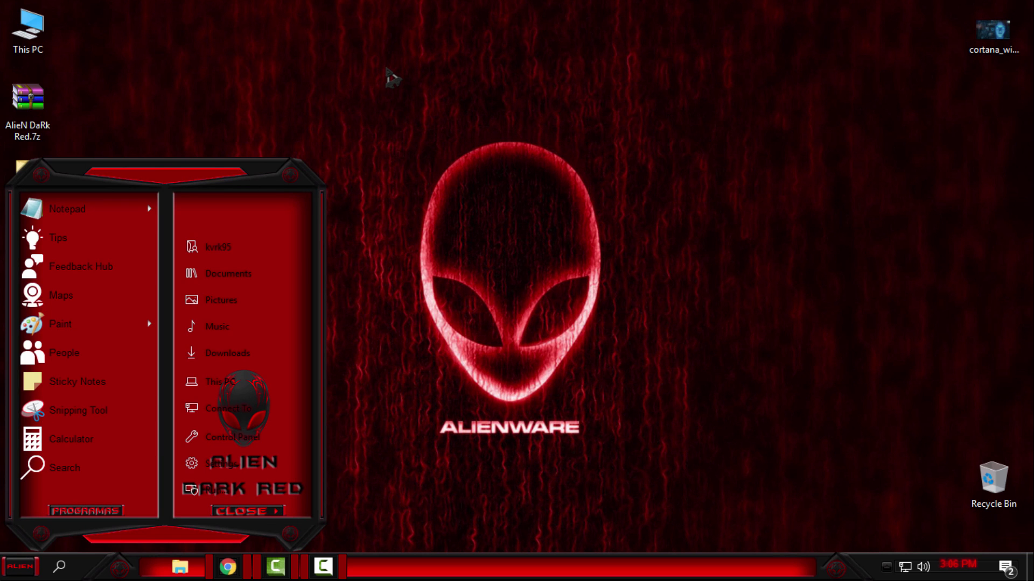
right_click(390, 76)
left_click(450, 154)
left_click(177, 567)
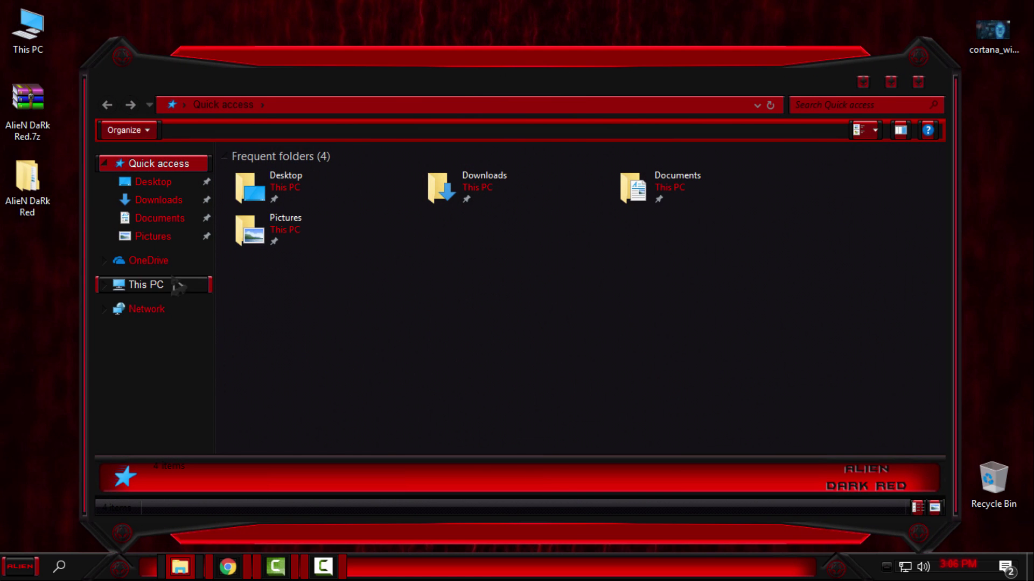
left_click_drag(582, 91, 590, 61)
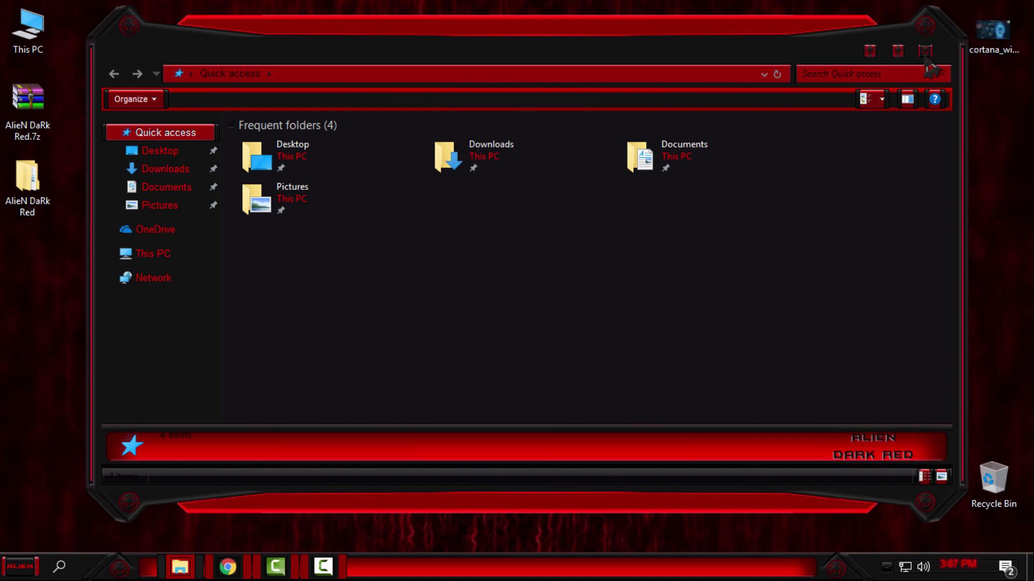
left_click(925, 50)
key("super")
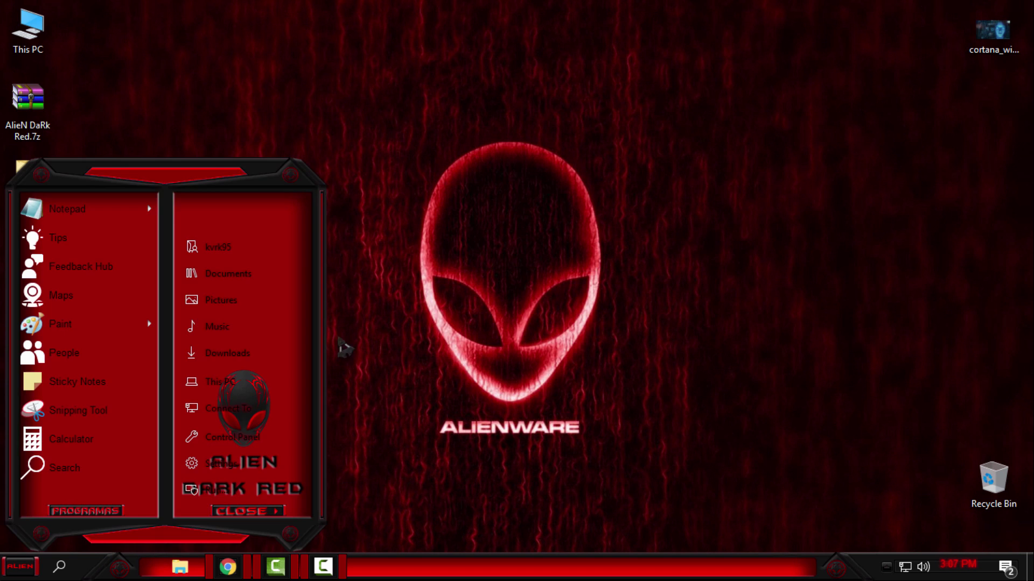
left_click(401, 183)
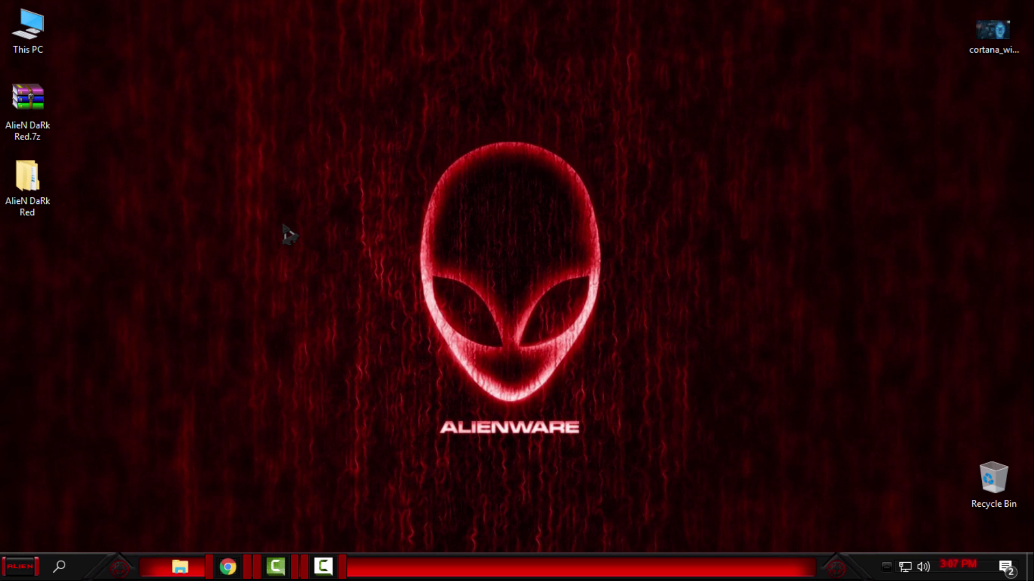